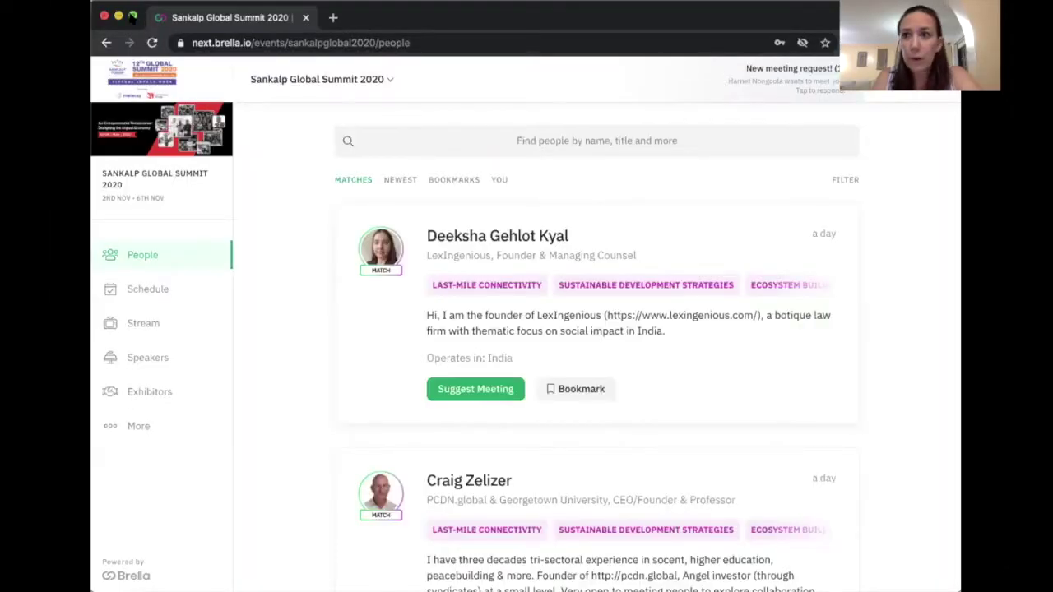
Enlarge the browser window, open your own event profile for editing and restart the join process through to the availability stage.
click(132, 15)
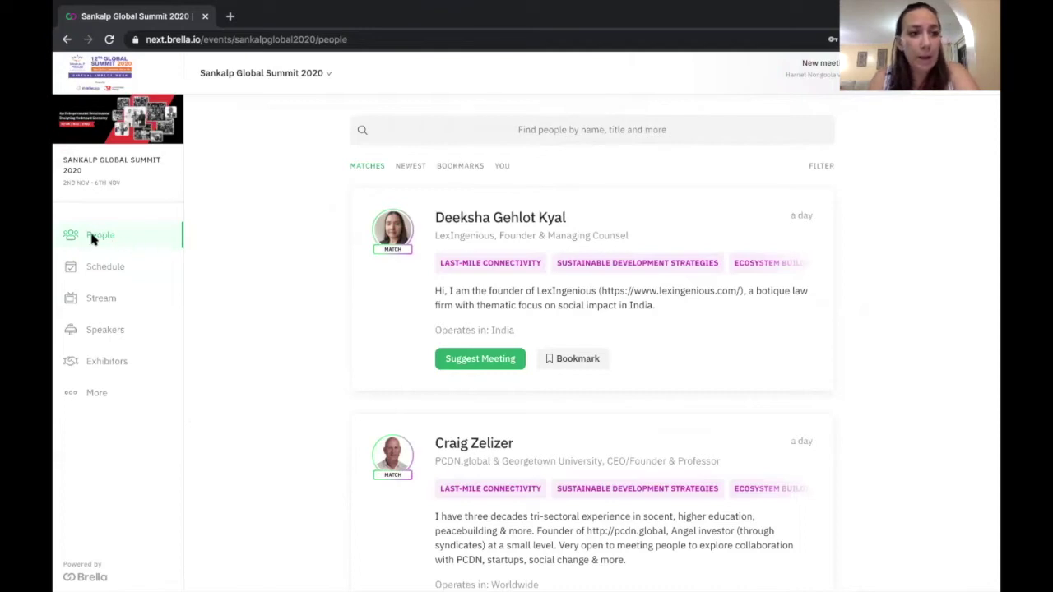
click(502, 166)
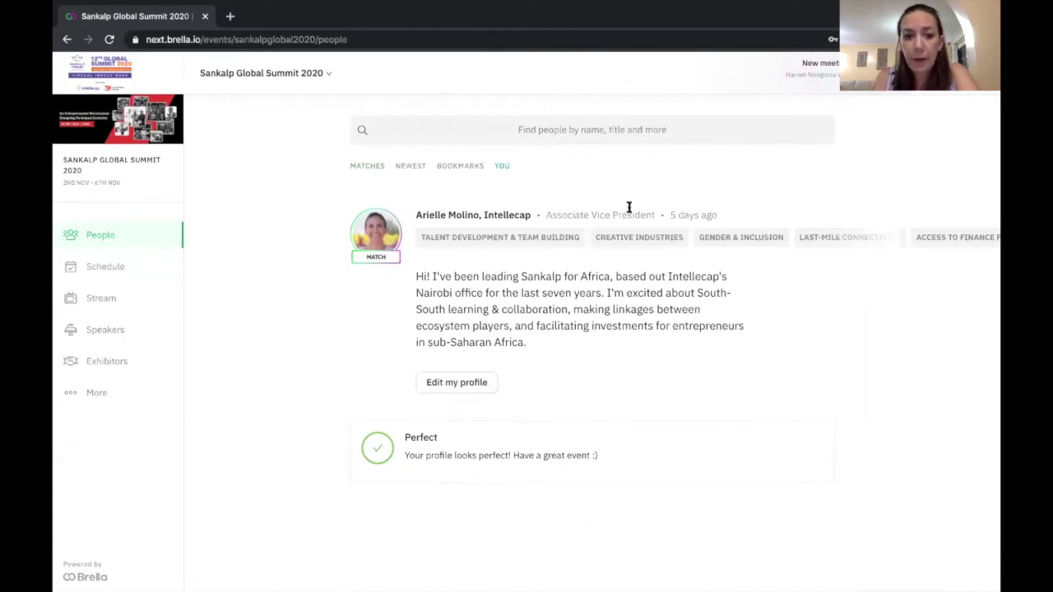
click(475, 381)
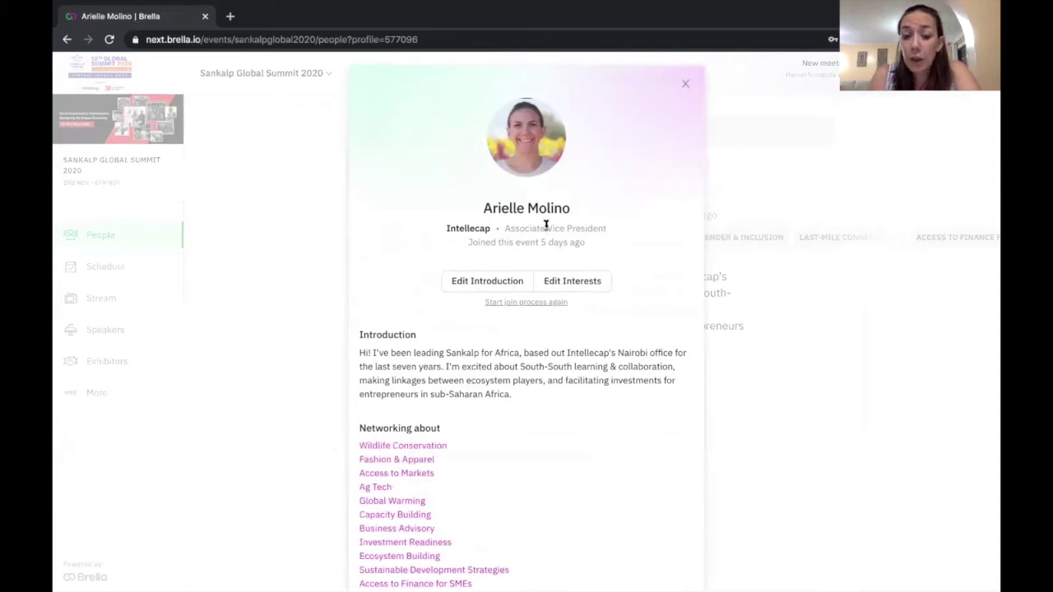
click(503, 302)
scroll(502, 306, down, 1)
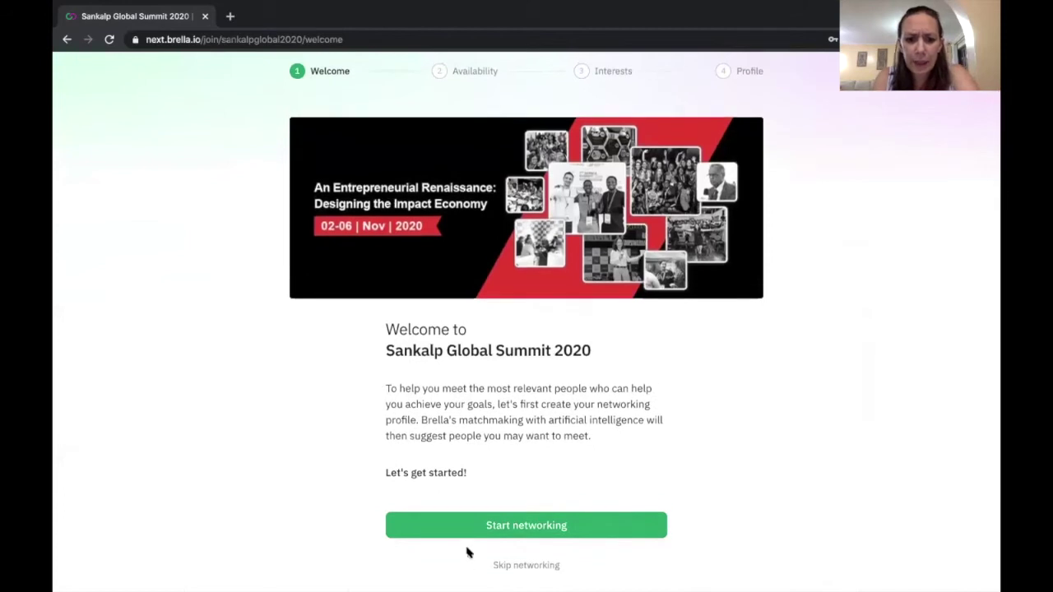
click(464, 525)
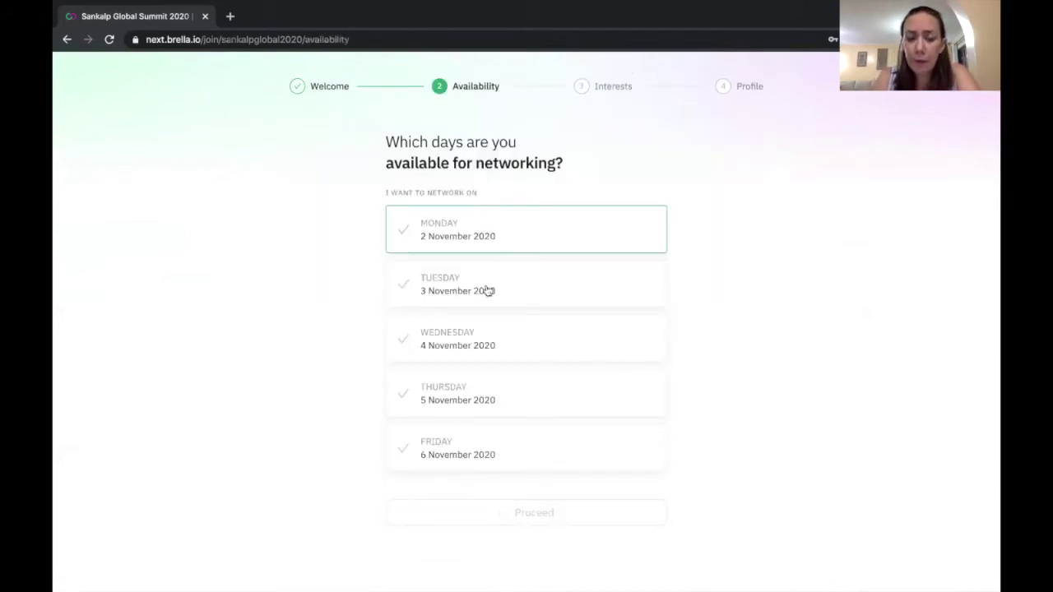
Mark all five days from Monday 2 November to Friday 6 November 2020 as available for networking and proceed.
click(488, 221)
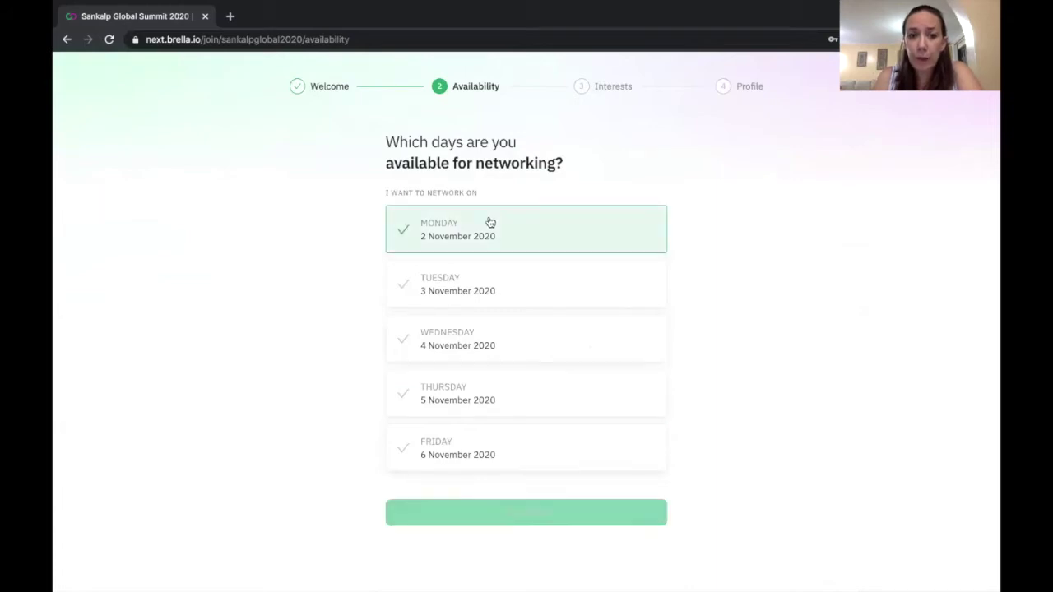
click(503, 277)
click(502, 333)
click(504, 385)
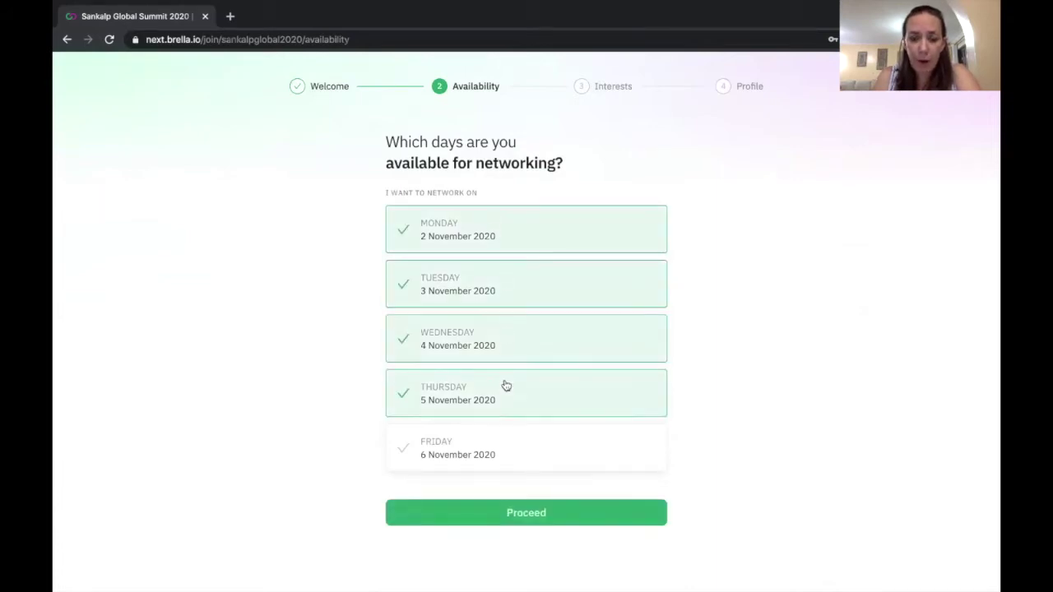
click(506, 434)
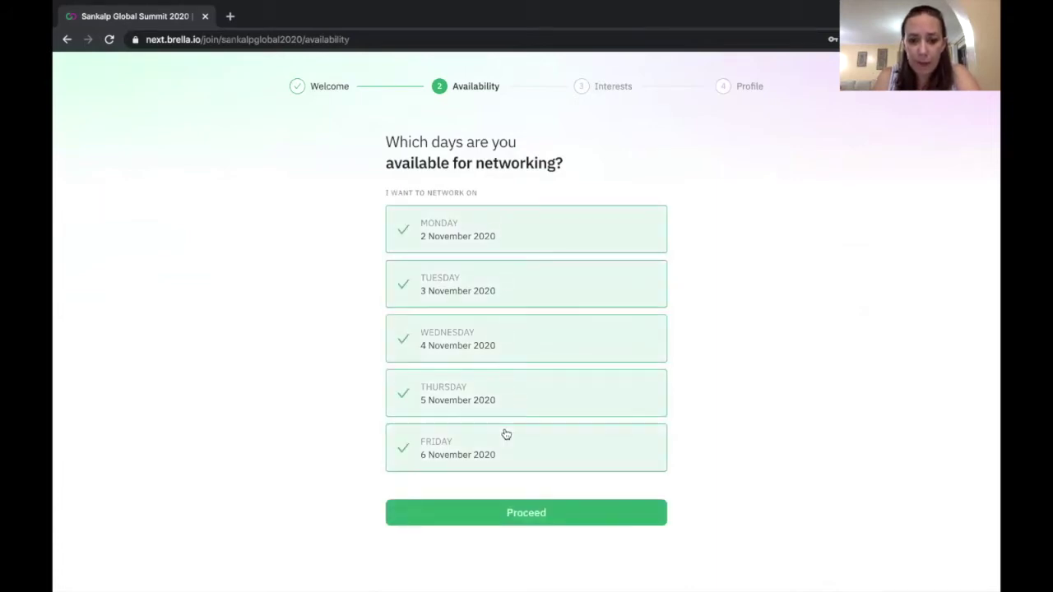
click(481, 505)
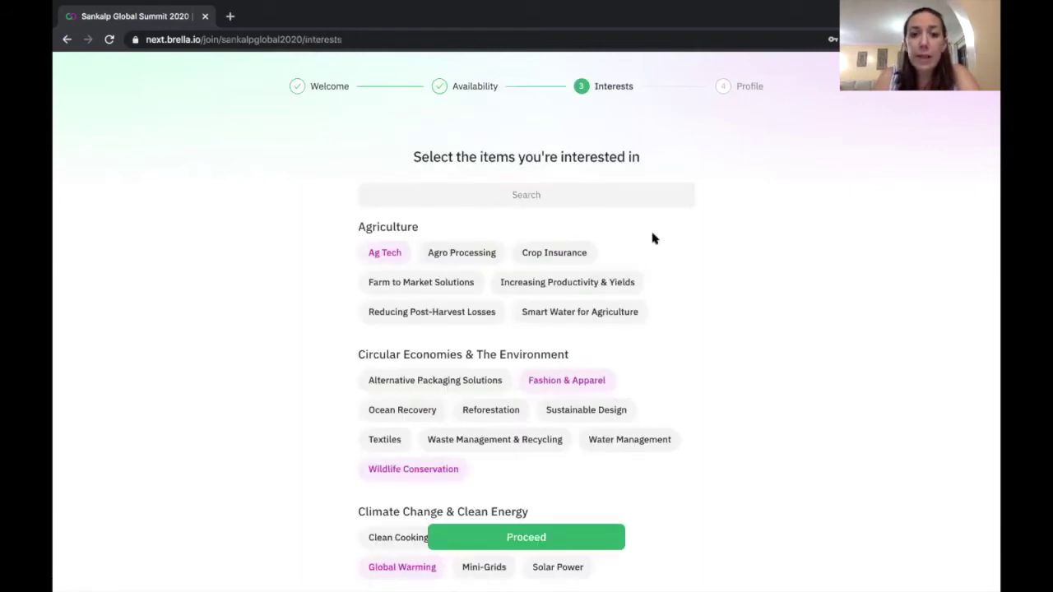
Add the Alternative Packaging Solutions interest with the goals "Network about this" and "Explore getting or buying", and save it.
scroll(612, 313, down, 2)
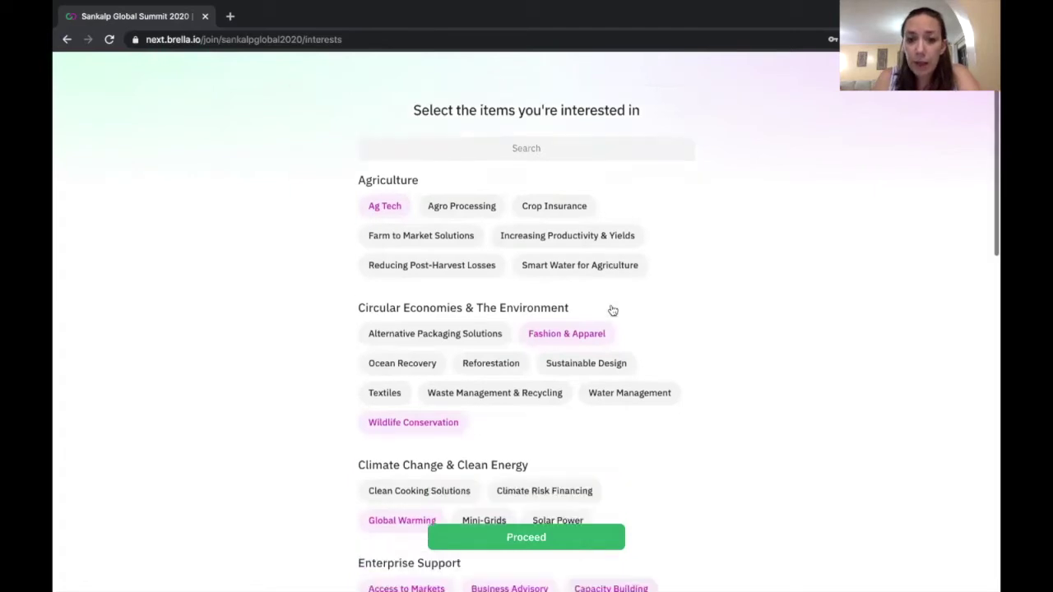
scroll(612, 310, down, 1)
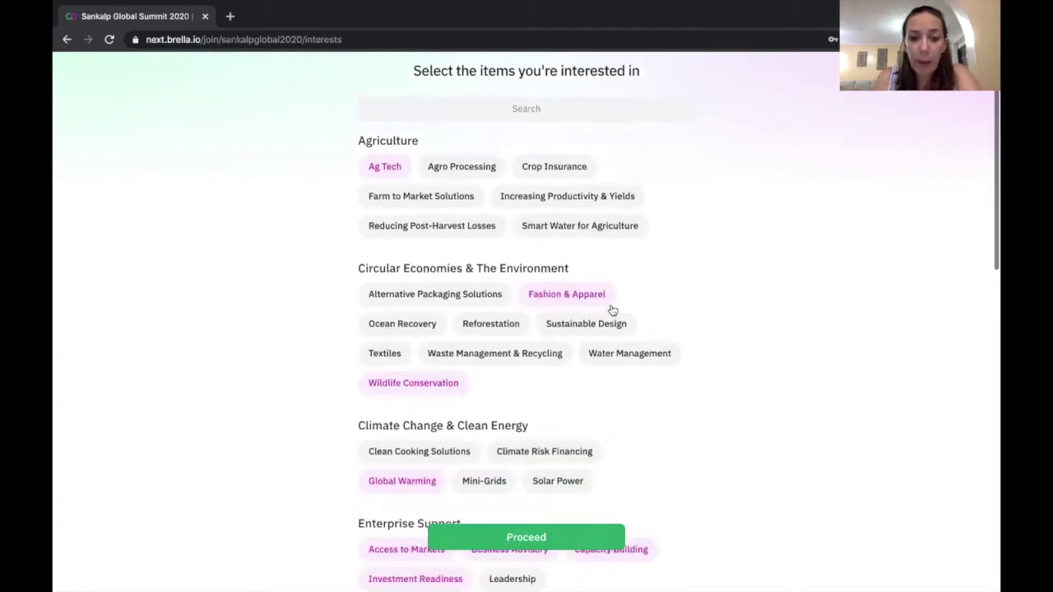
scroll(612, 310, down, 1)
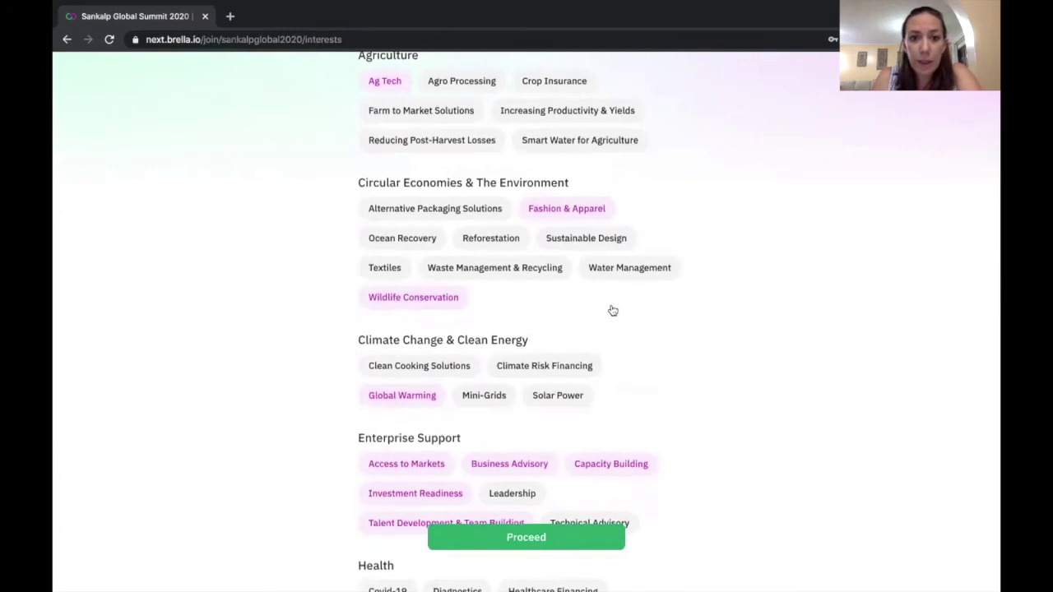
scroll(612, 310, up, 1)
click(442, 233)
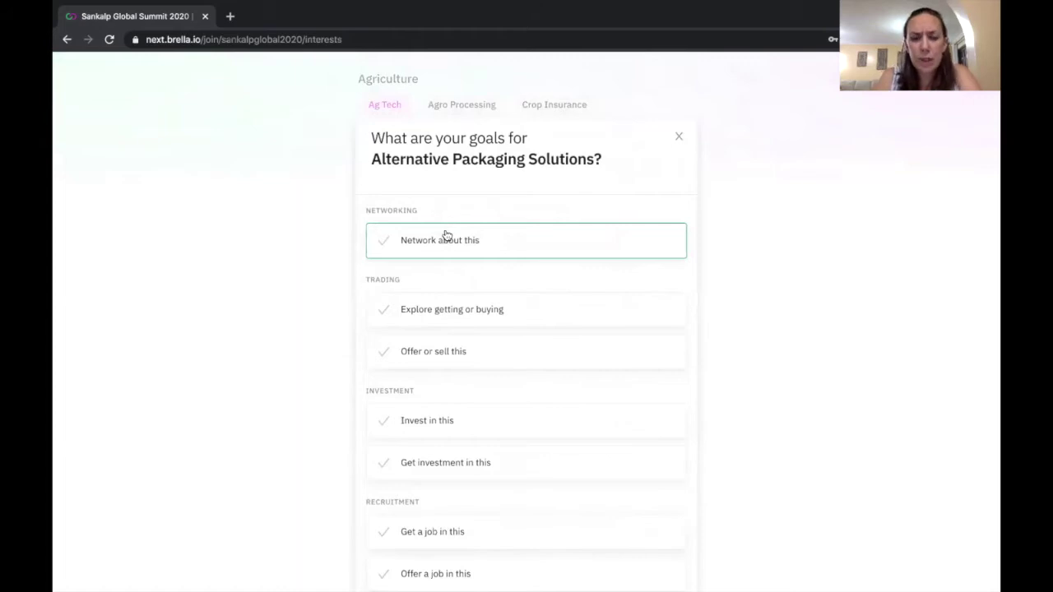
click(446, 235)
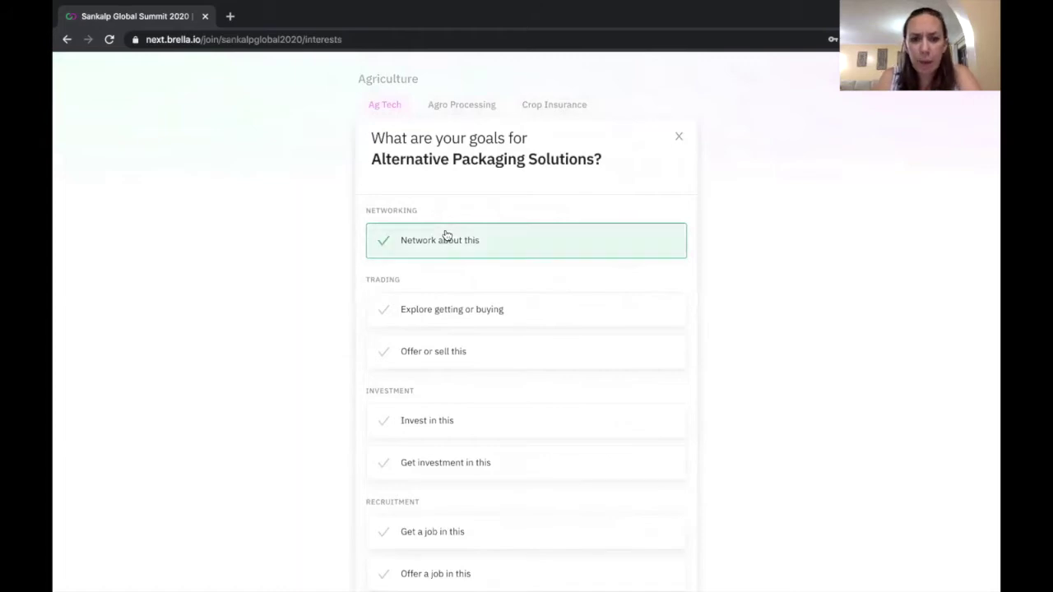
click(482, 315)
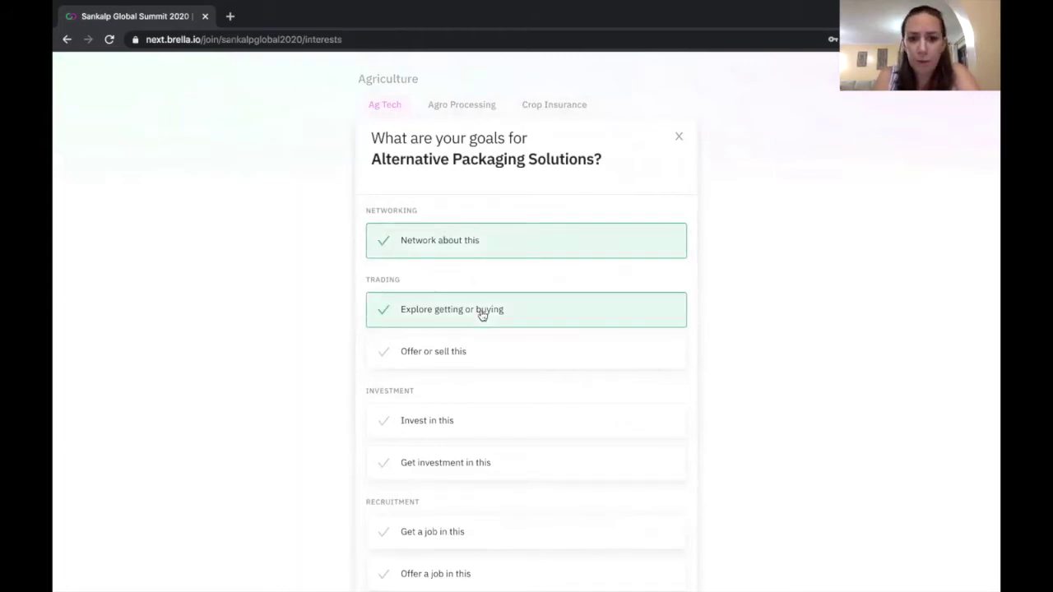
scroll(501, 386, down, 1)
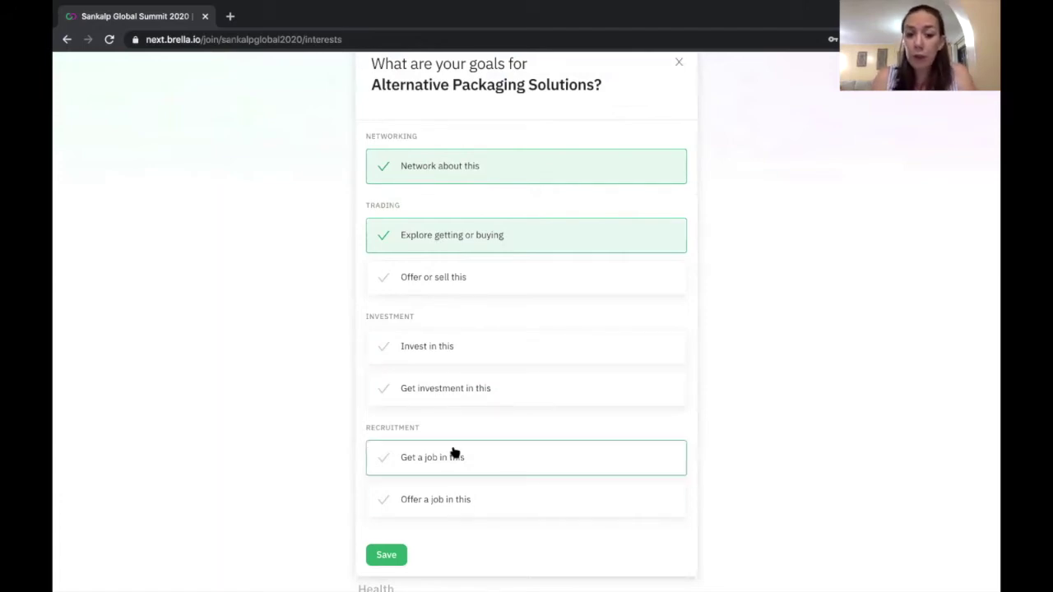
click(386, 556)
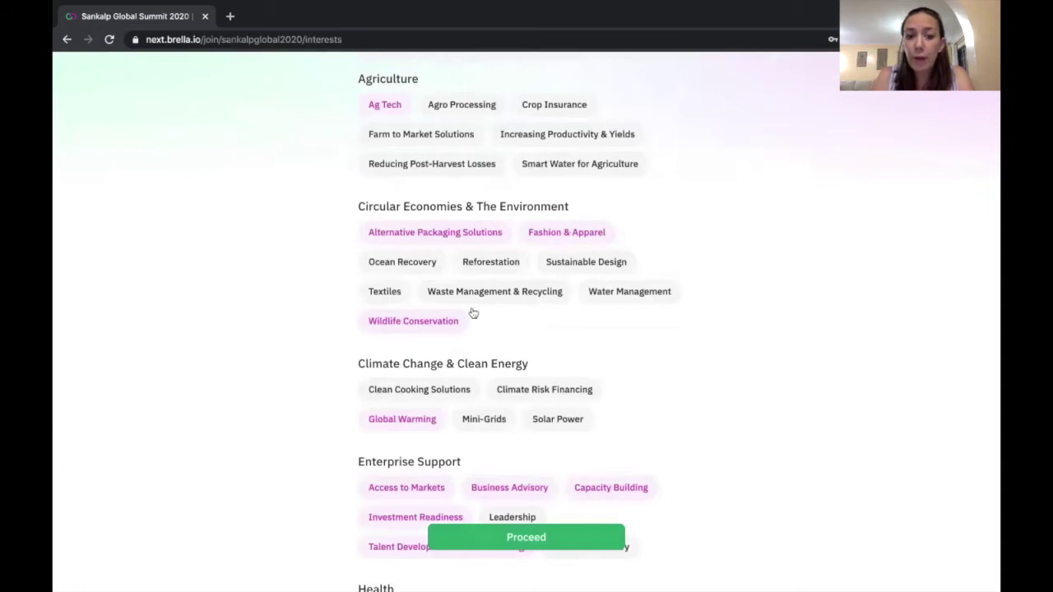
Look through the remaining interest categories and proceed to the profile stage.
scroll(535, 440, down, 4)
scroll(535, 442, down, 3)
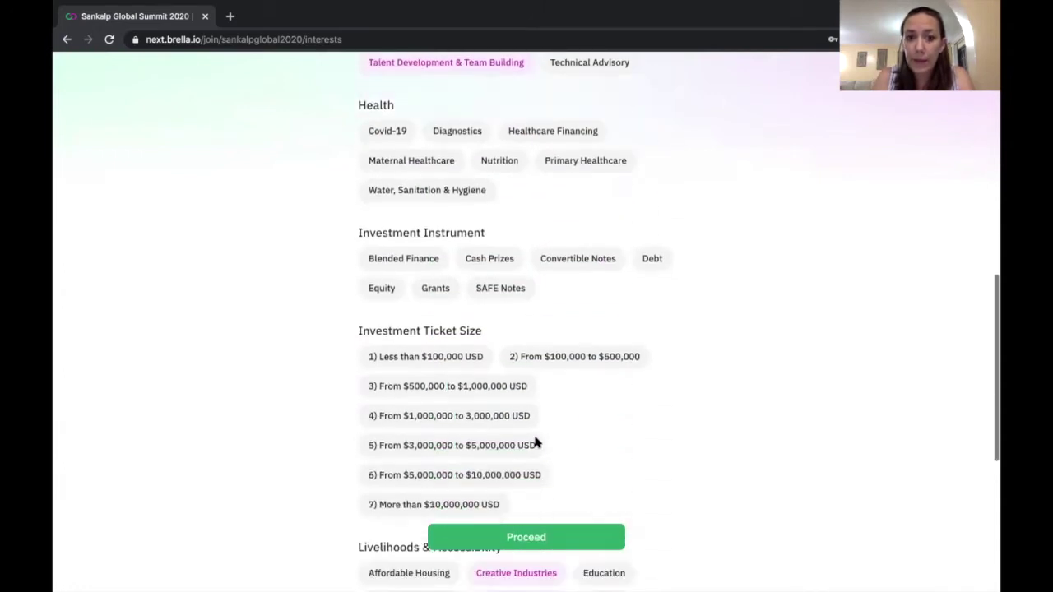
click(478, 539)
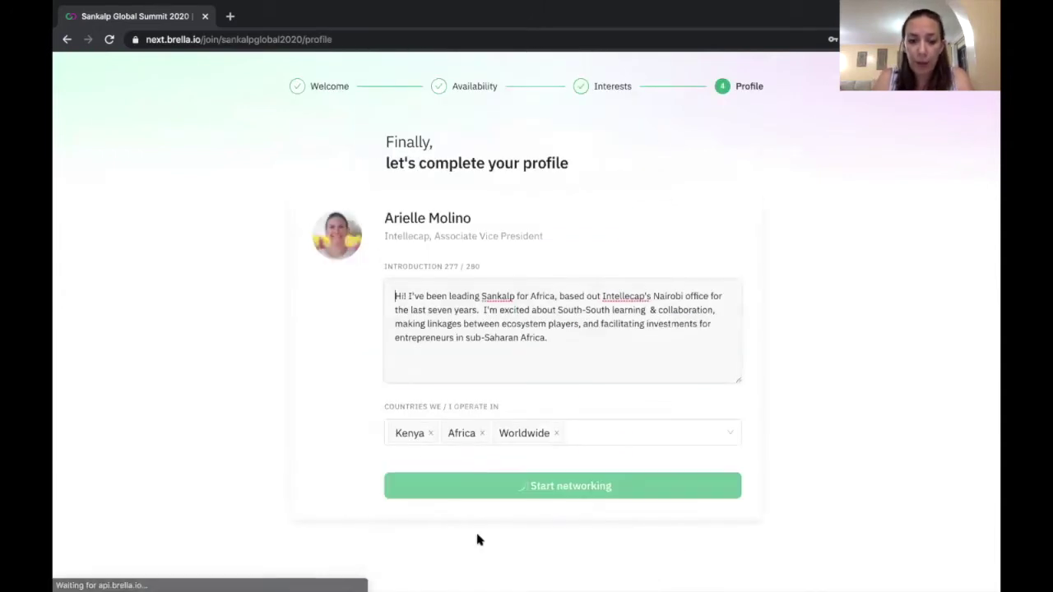
Review the introduction text and the operating-country options, keep Kenya, Africa and Worldwide, and finish the networking setup.
drag(387, 296, 606, 350)
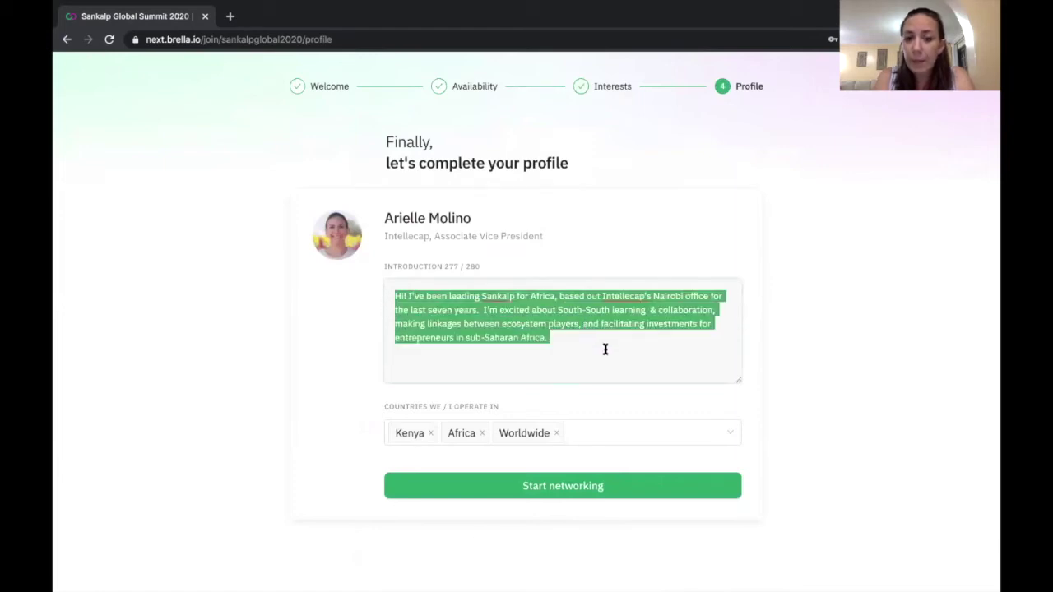
click(606, 347)
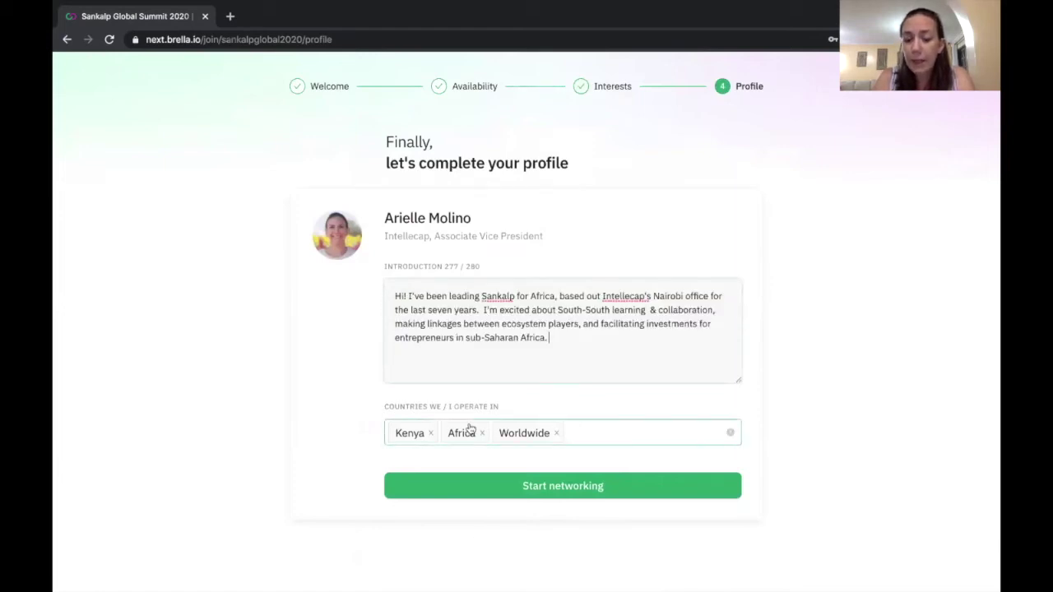
click(609, 434)
scroll(550, 371, down, 3)
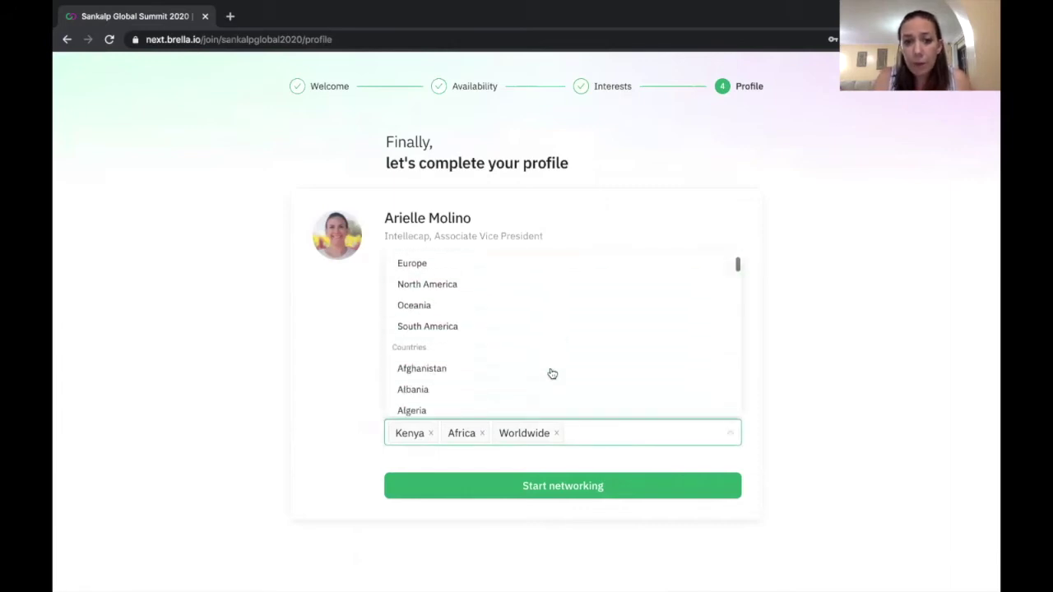
scroll(552, 373, down, 3)
scroll(552, 374, up, 5)
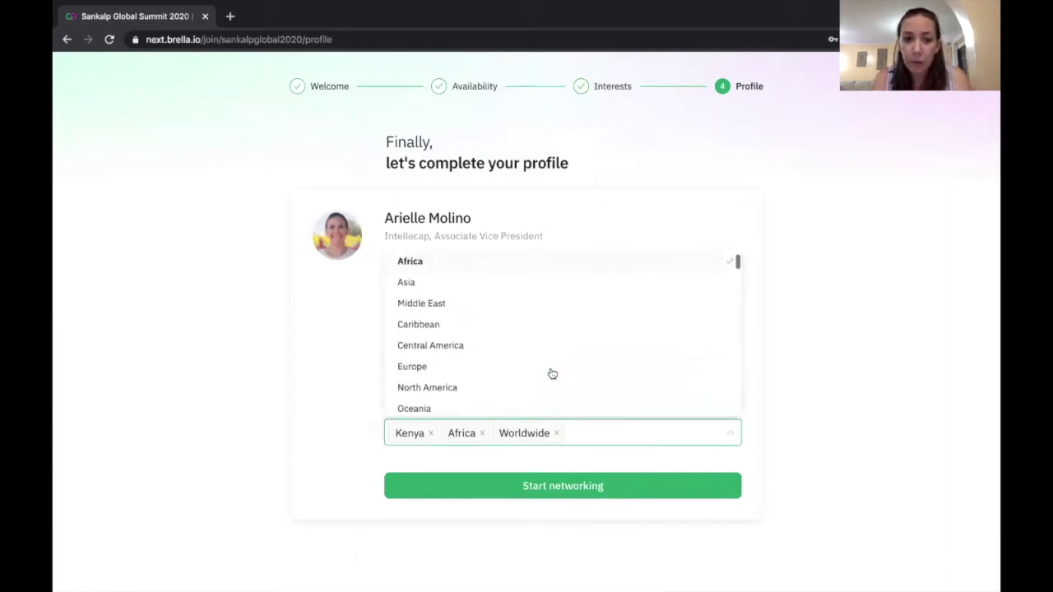
click(592, 466)
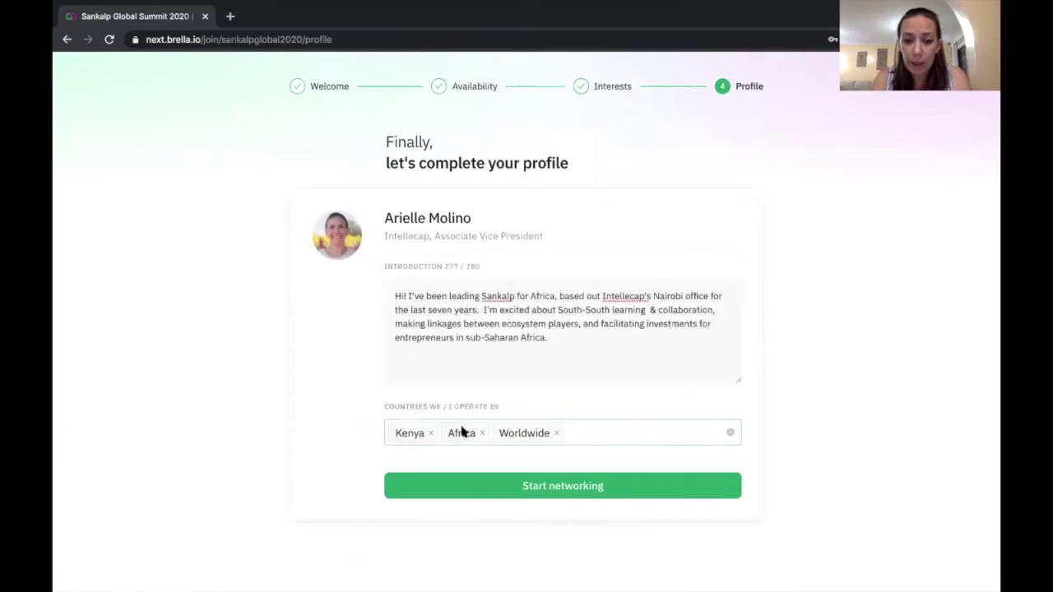
click(542, 487)
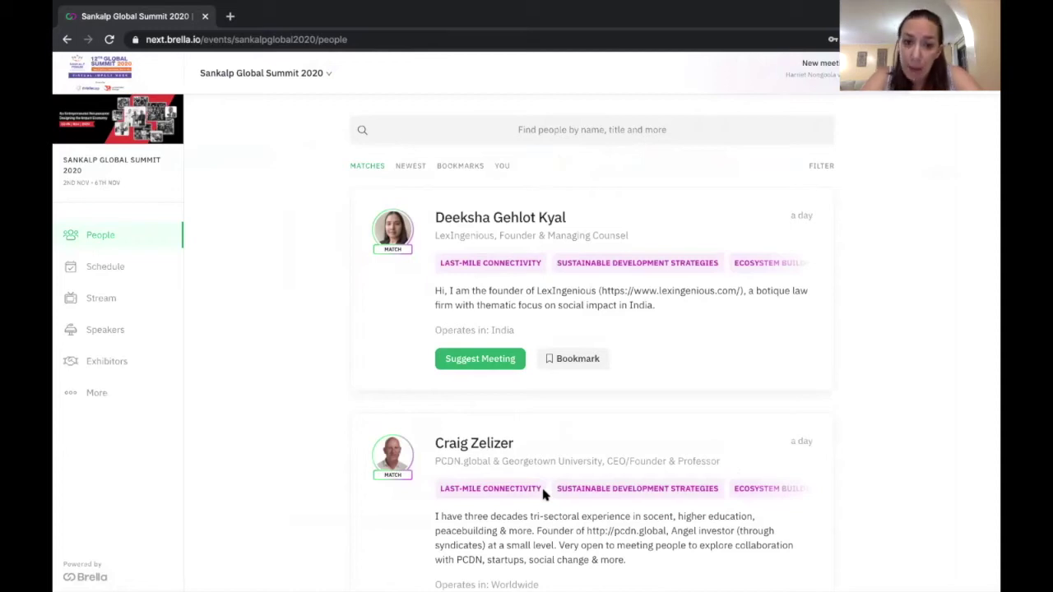
Browse the suggested matches in the event's people list.
scroll(383, 236, down, 3)
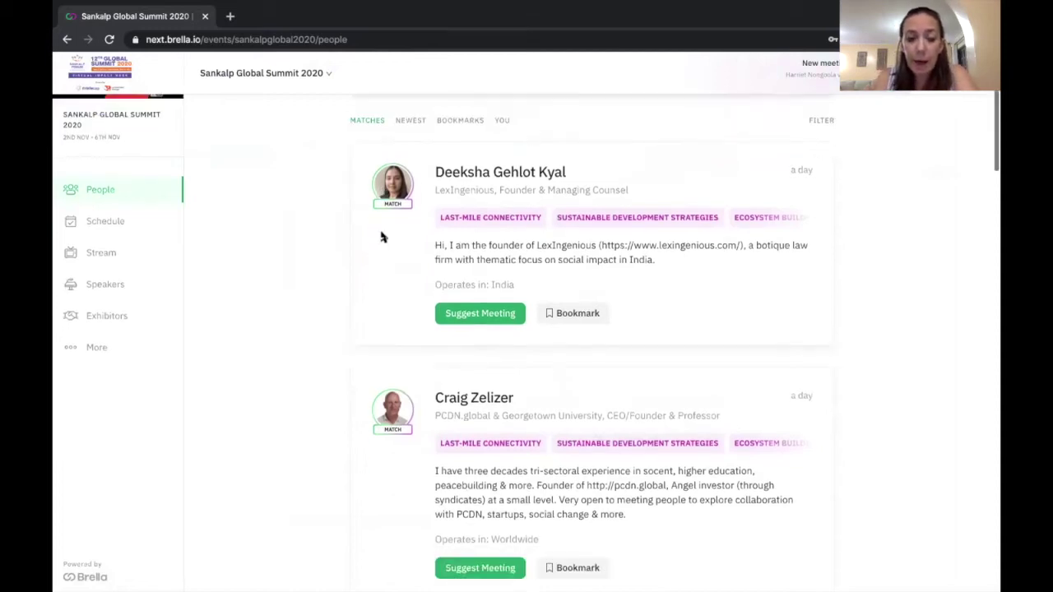
scroll(381, 236, down, 7)
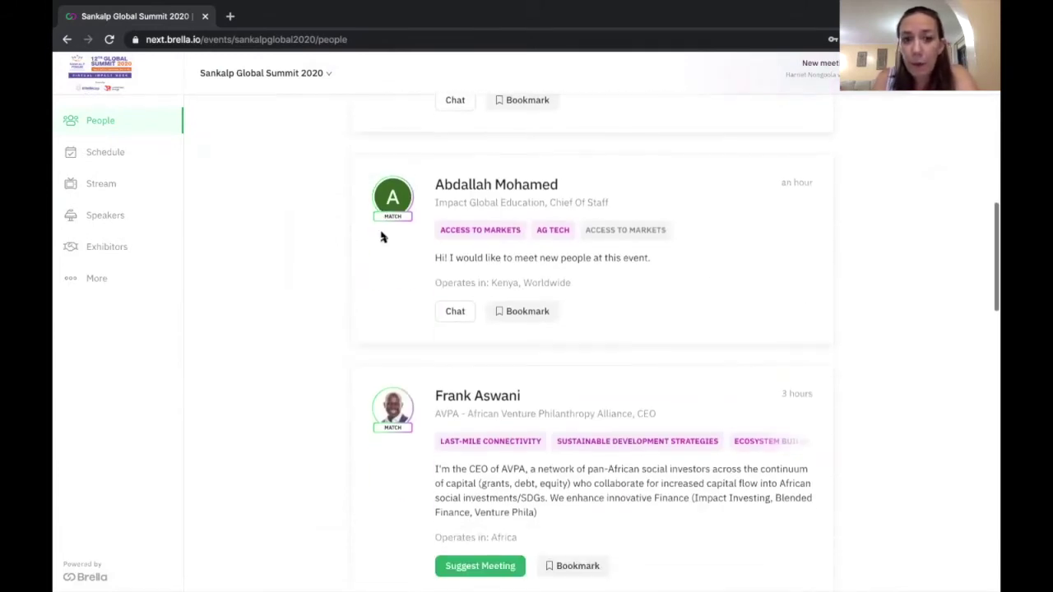
scroll(381, 237, down, 1)
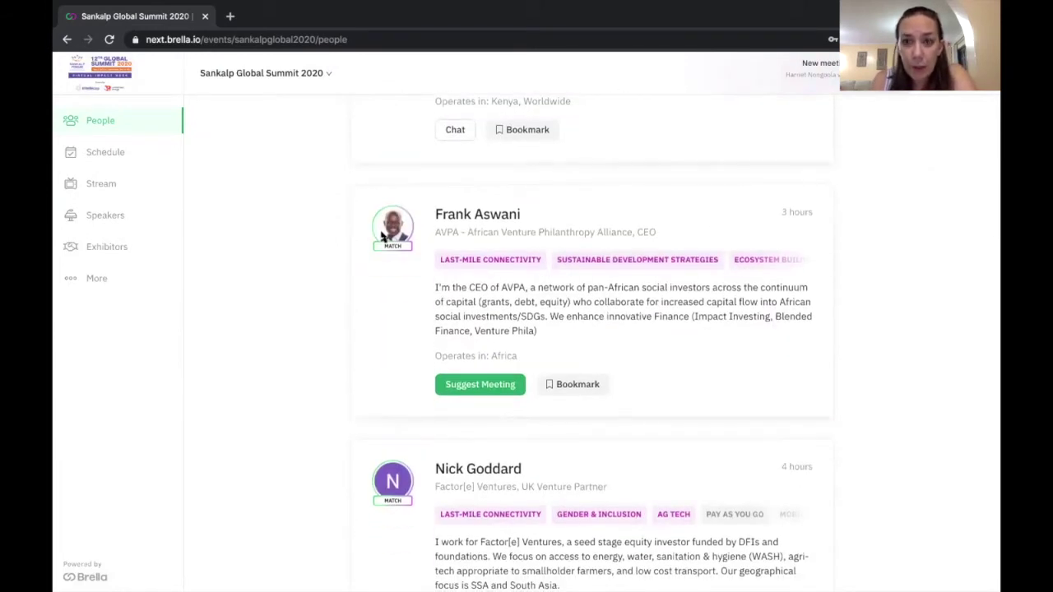
scroll(383, 236, up, 12)
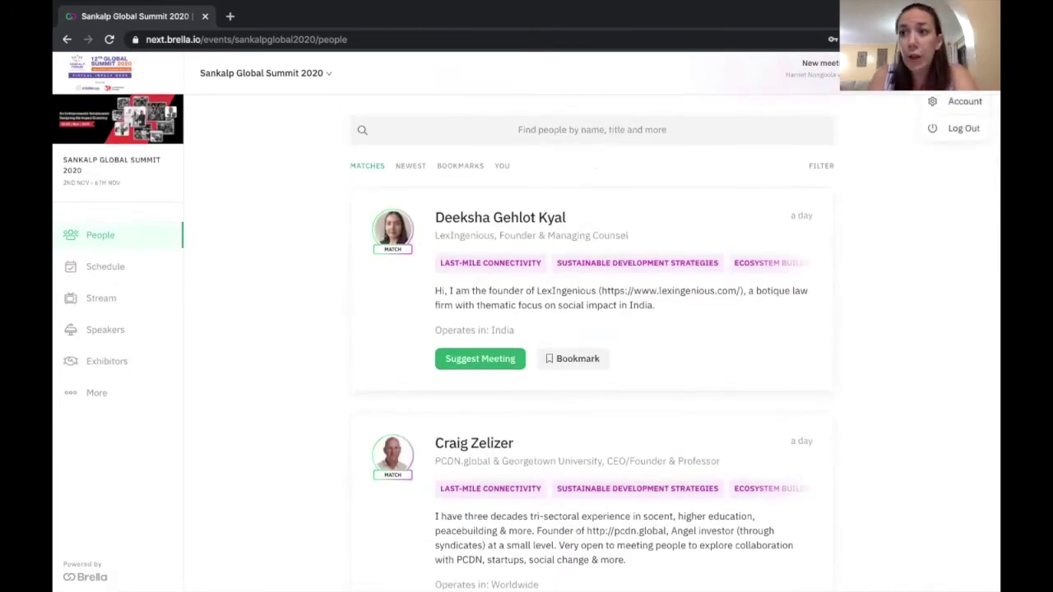
Open the account page and view its push notification settings.
click(972, 96)
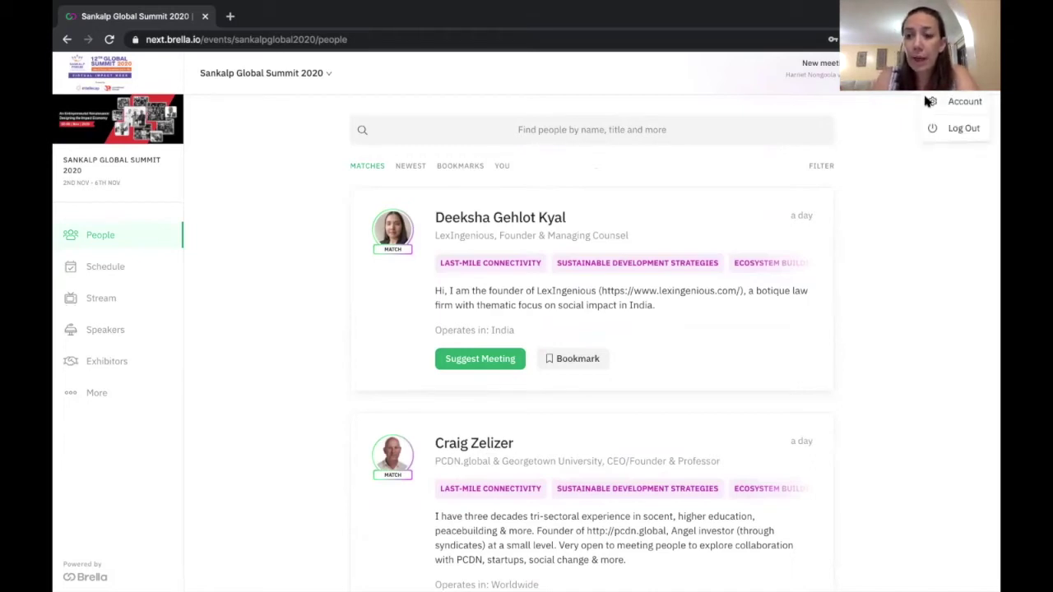
click(971, 102)
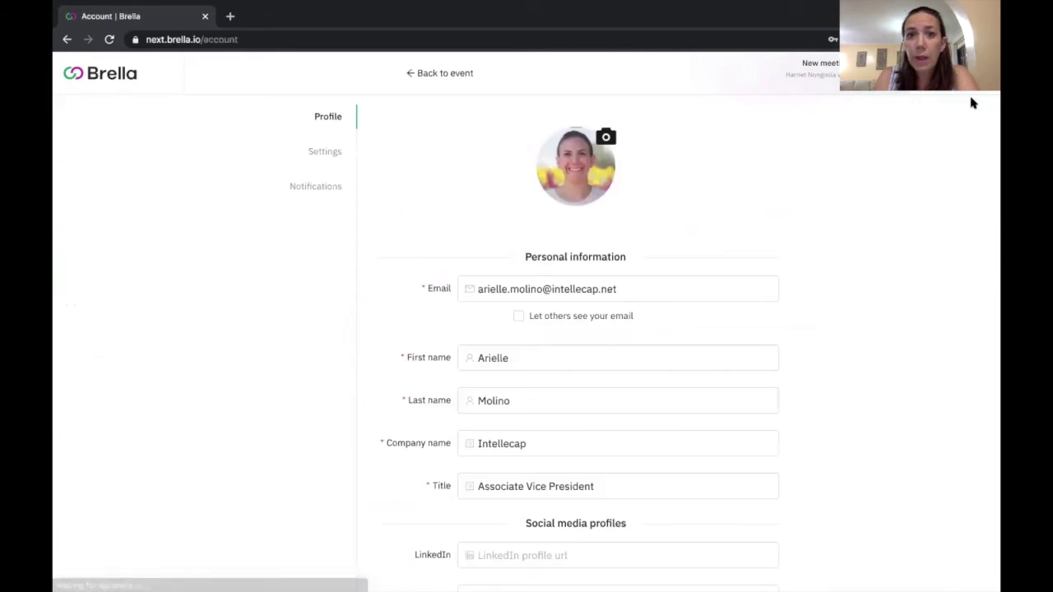
click(312, 186)
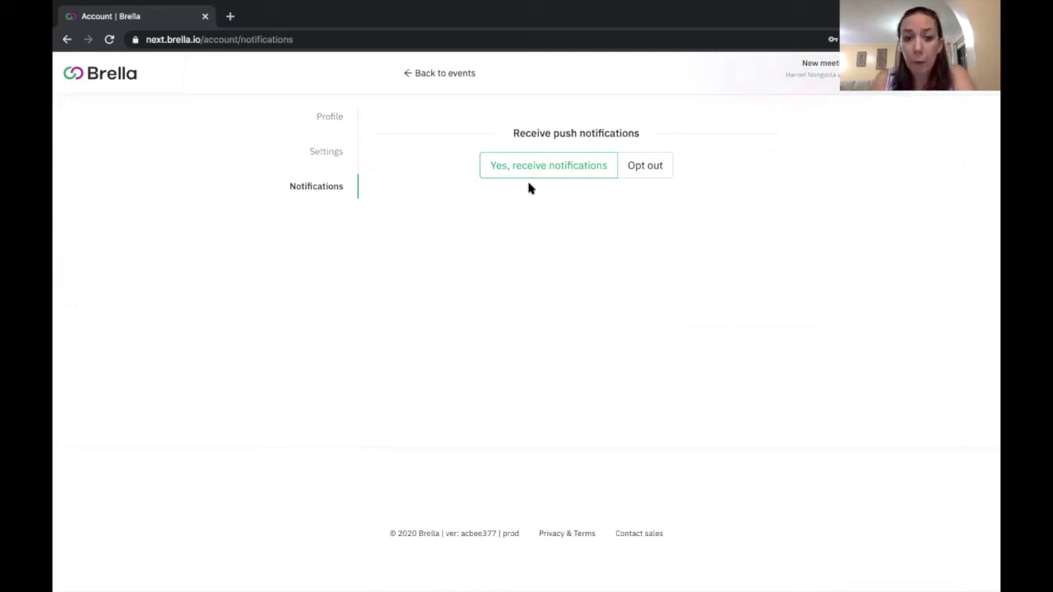
Return to the Sankalp Global Summit 2020 event and open the filter for its people list.
click(429, 73)
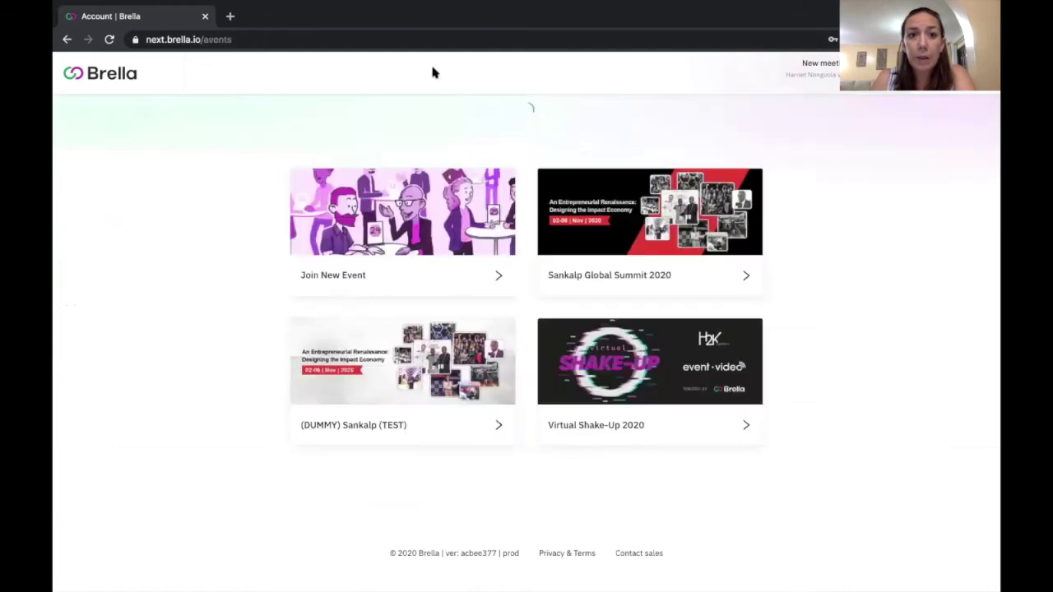
click(665, 185)
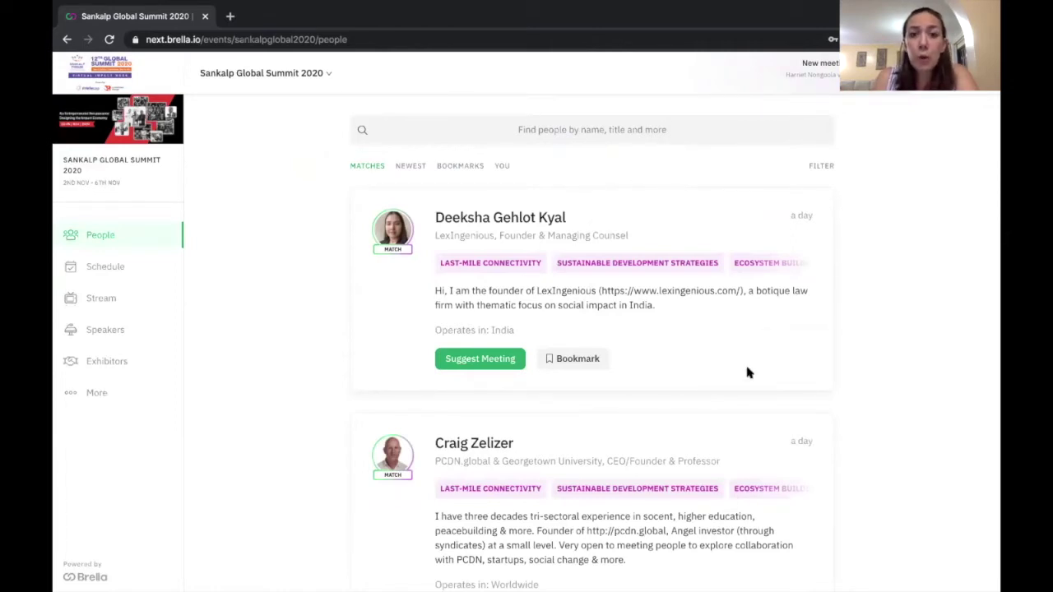
click(826, 165)
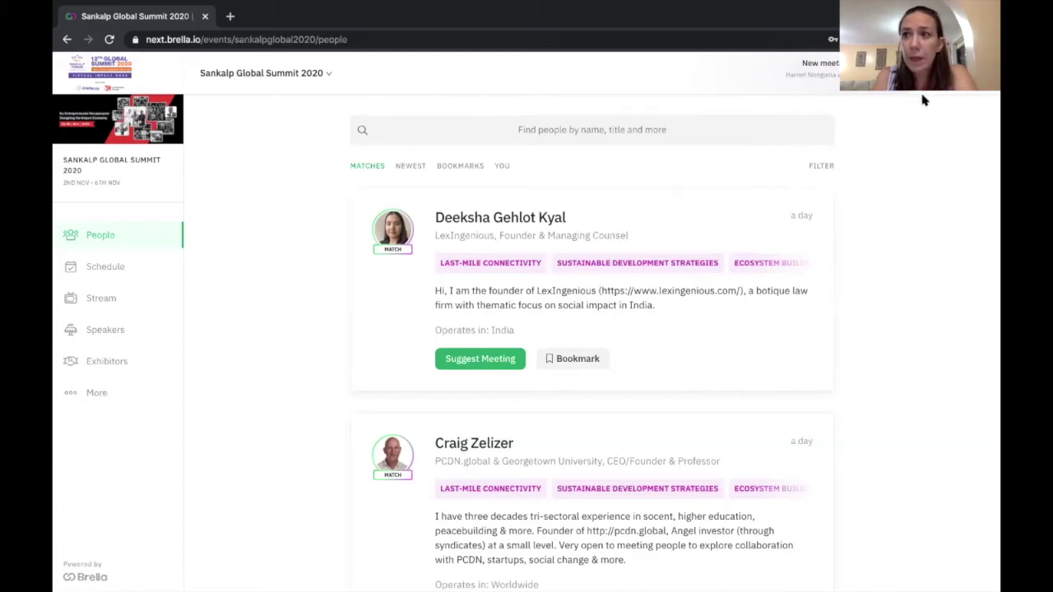
Open the messages conversation with Impact Global Education's Chief Of Staff, reply "how about 9am?" and close the messages.
click(946, 73)
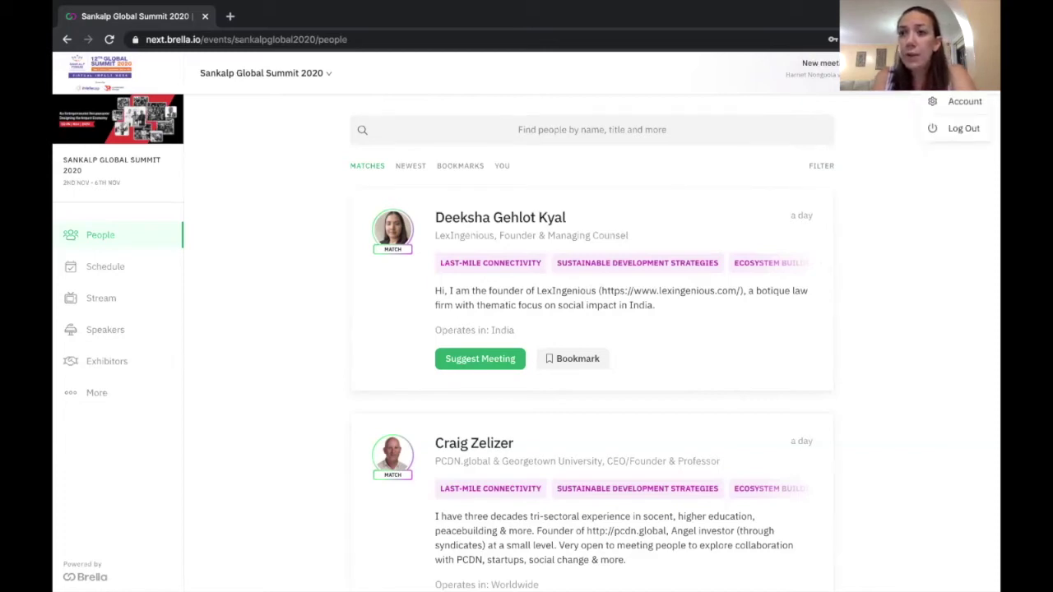
key(Escape)
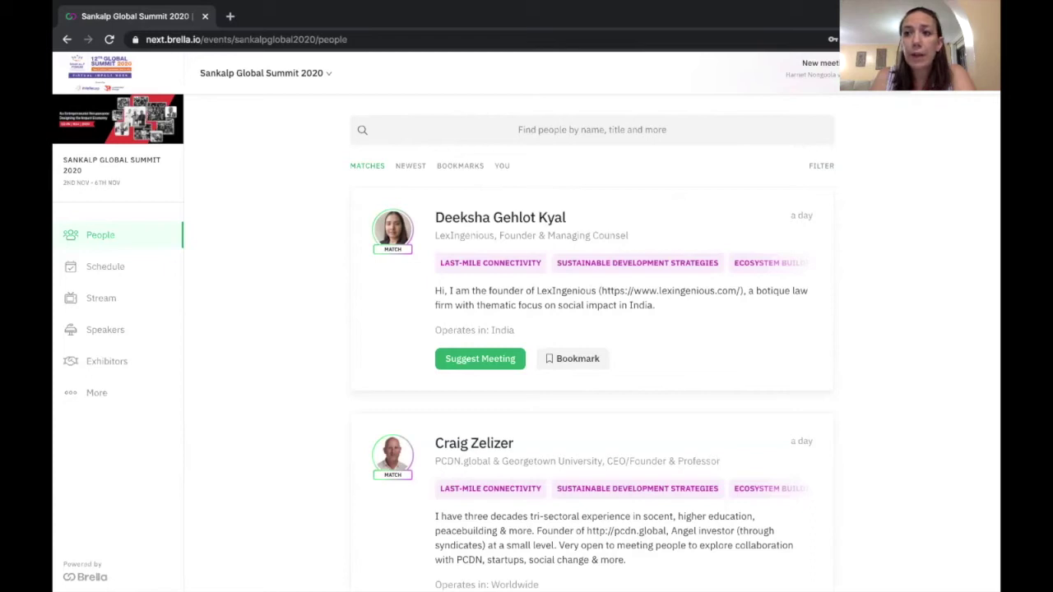
click(905, 72)
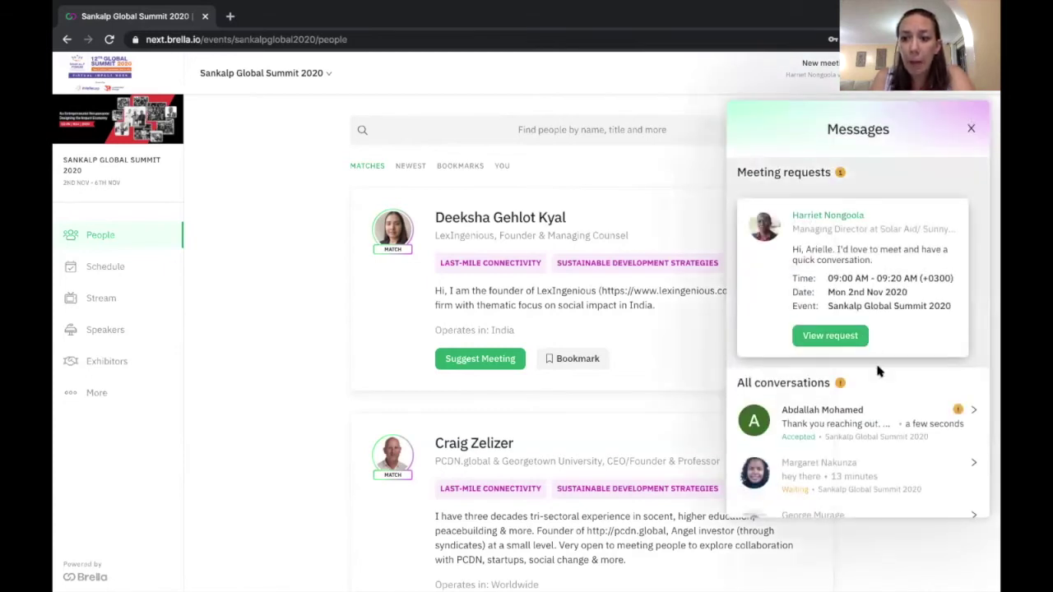
click(841, 425)
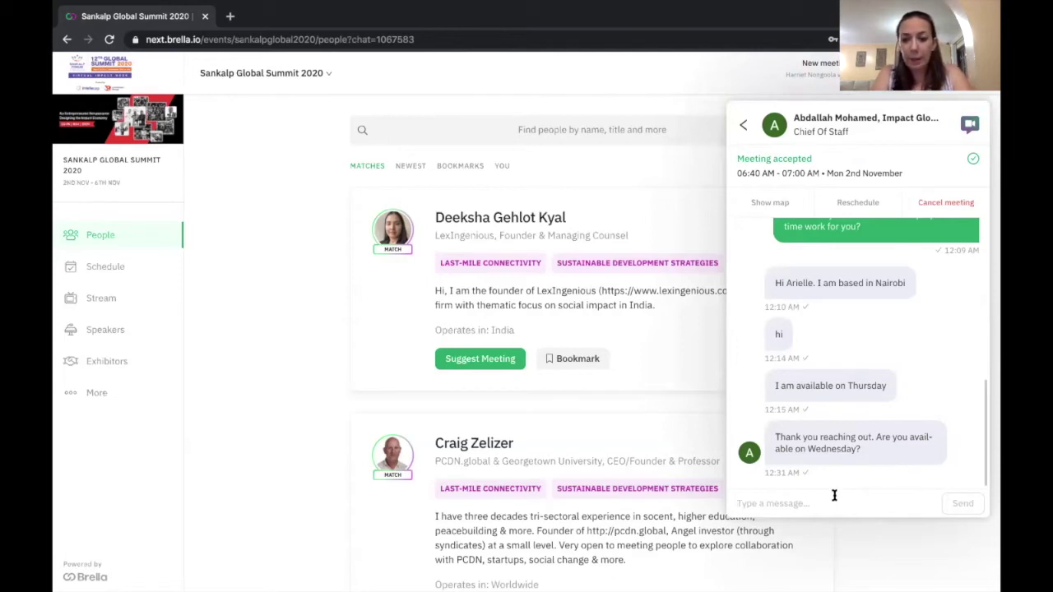
text(how)
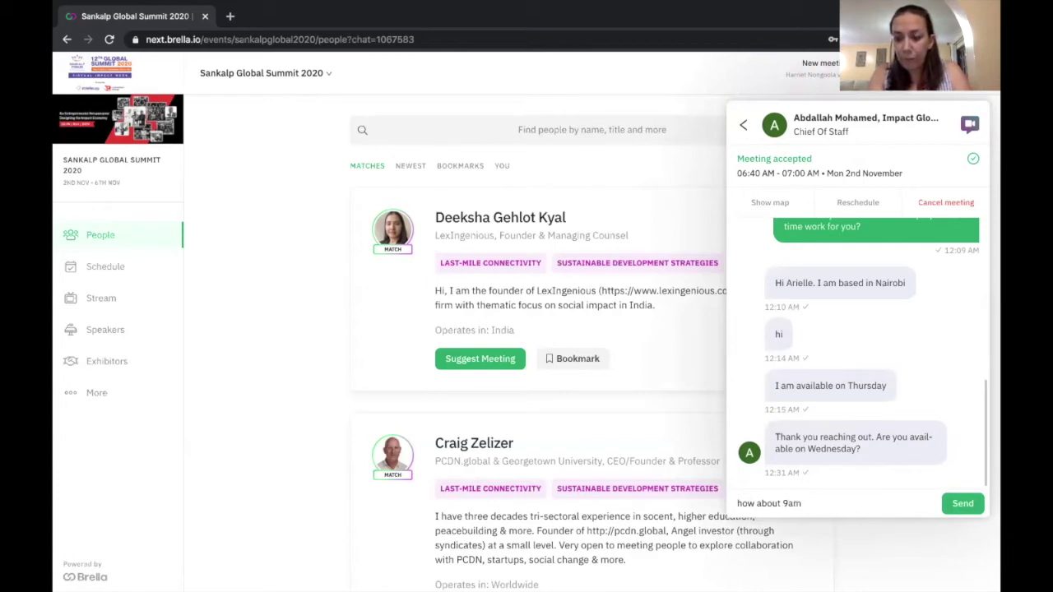
text(about 9am?)
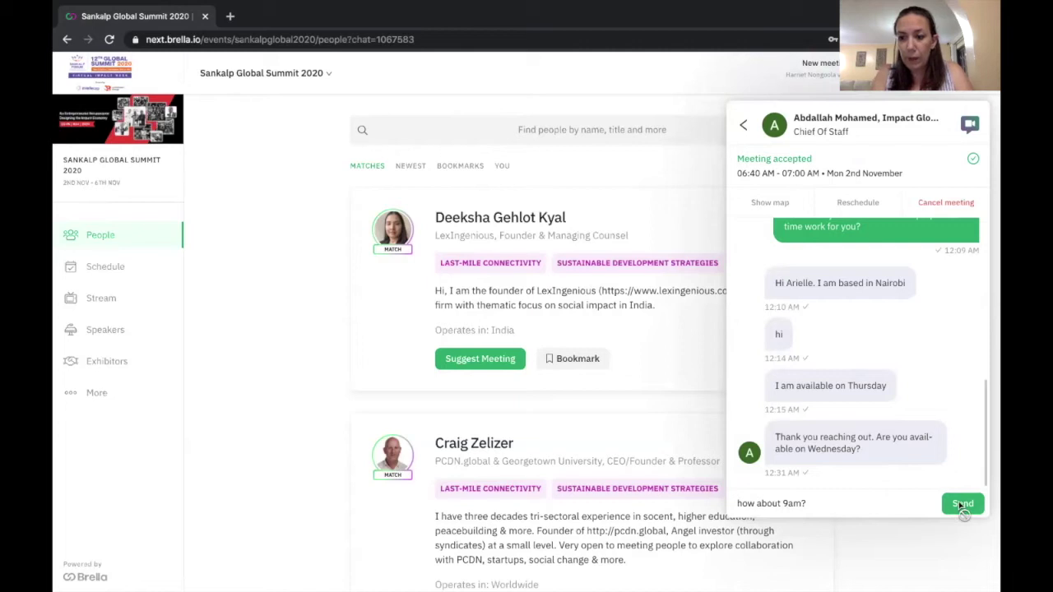
click(961, 503)
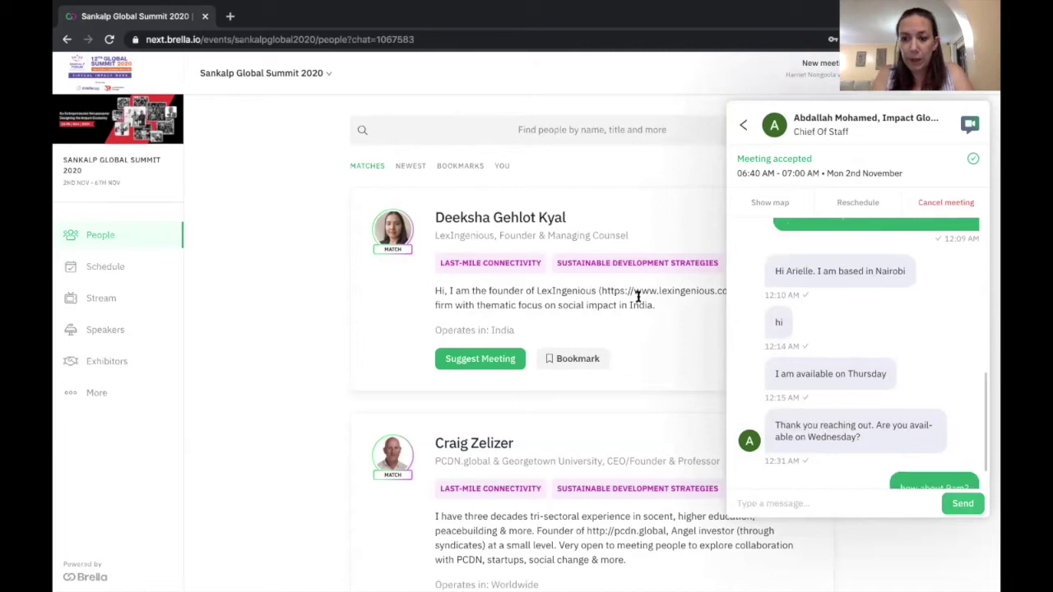
click(750, 128)
click(981, 133)
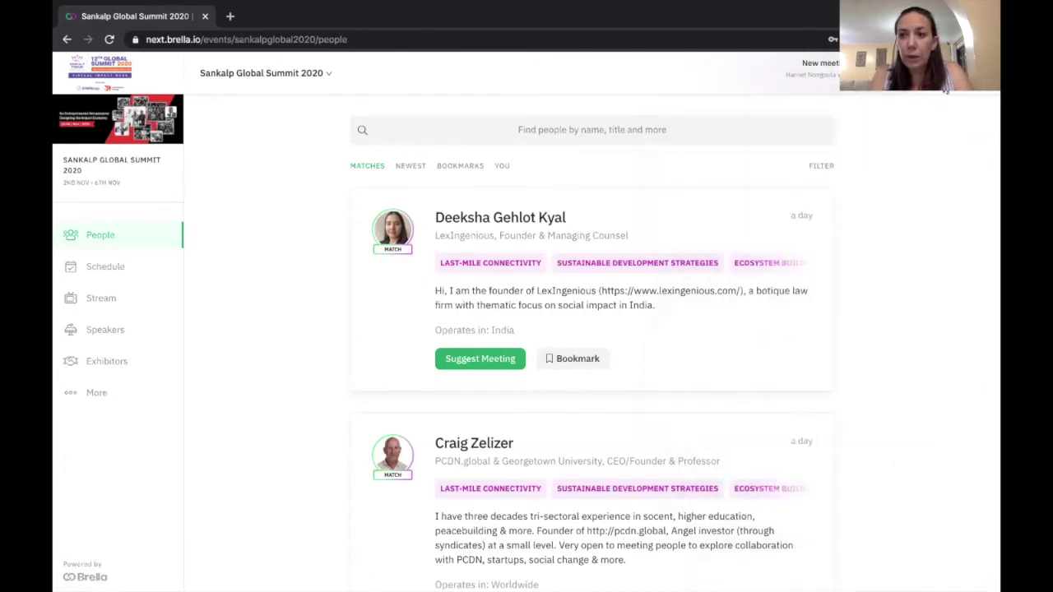
Check the conversation with Impact Global Education's Chief Of Staff for a response, and close the messages.
click(814, 67)
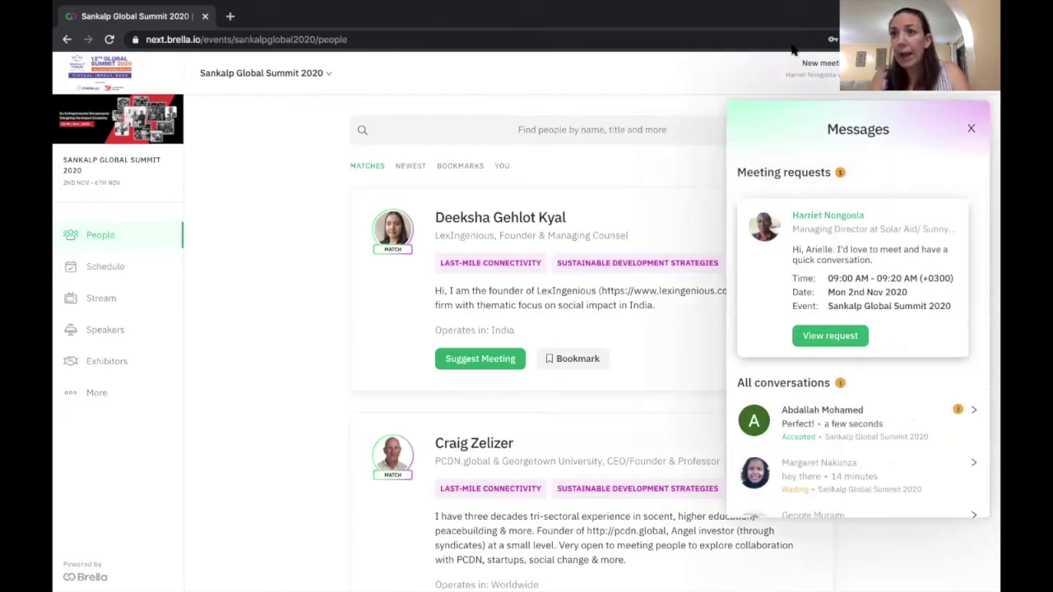
scroll(841, 260, down, 3)
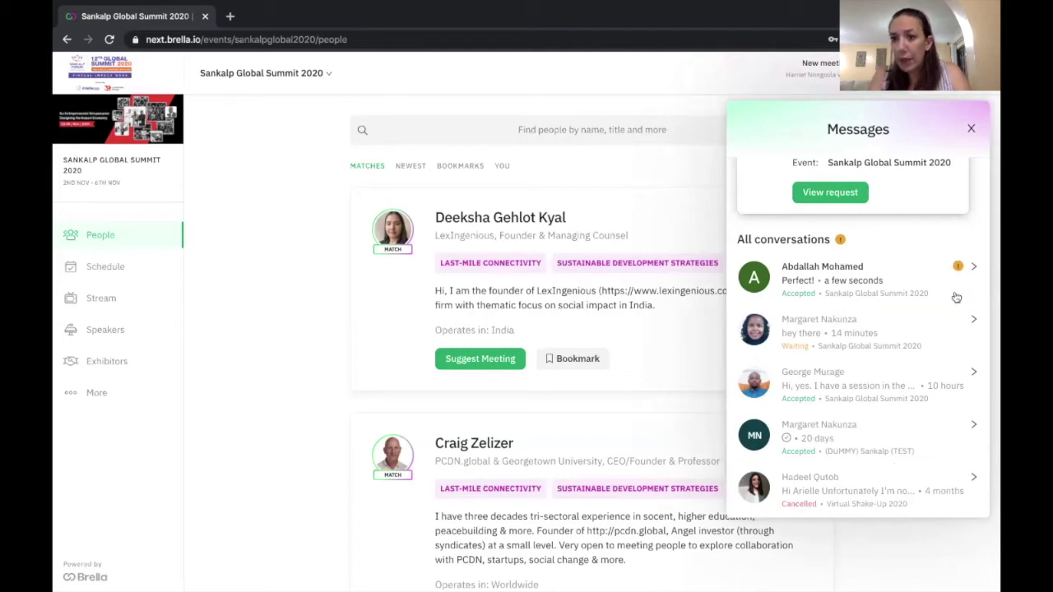
click(847, 282)
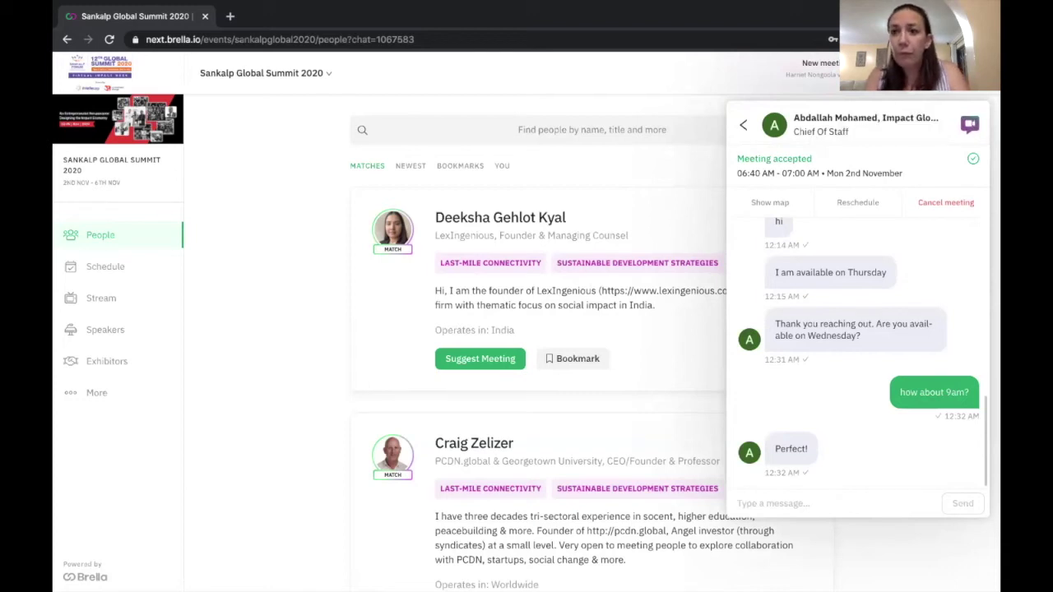
click(743, 128)
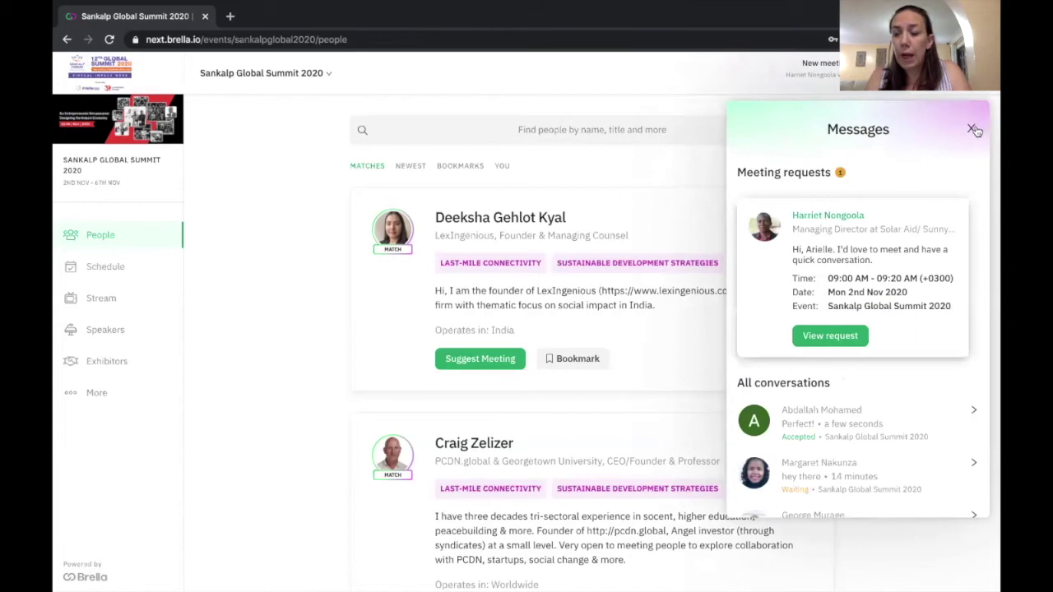
click(971, 129)
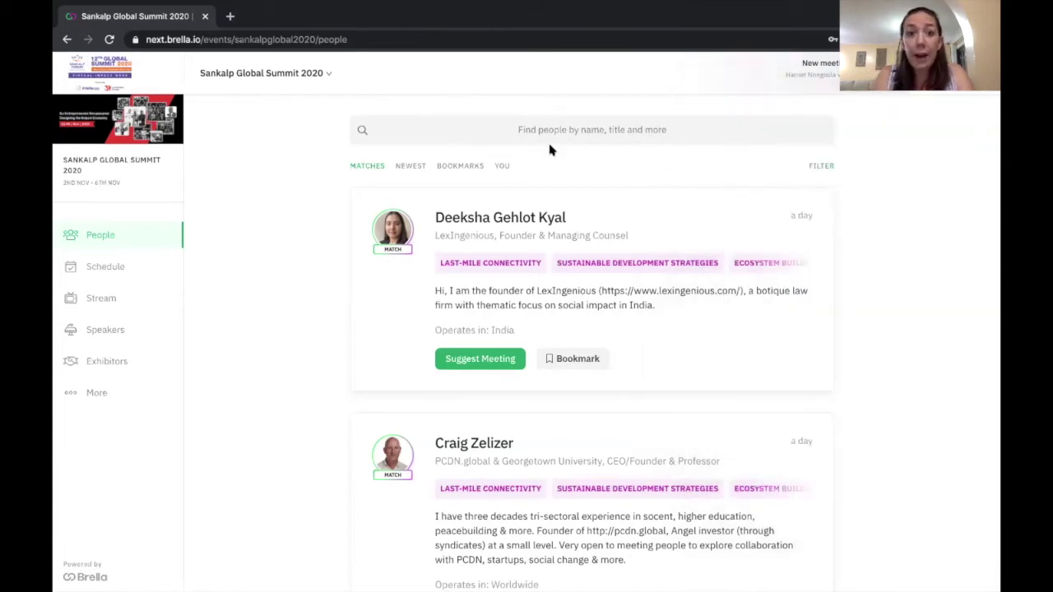
Open the people filter and clear its selected interests and goals.
click(821, 167)
click(669, 203)
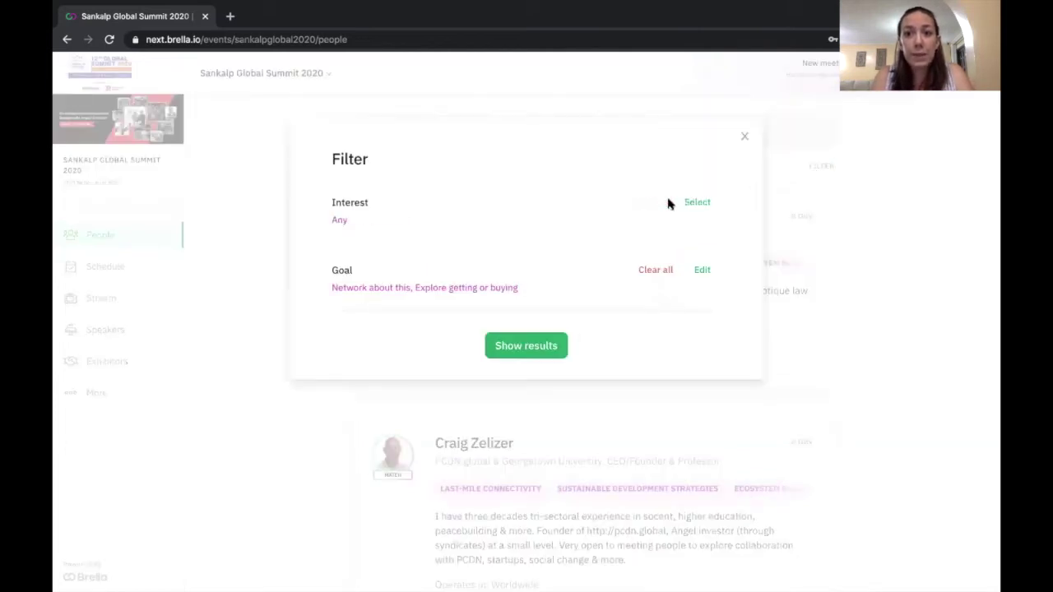
click(670, 271)
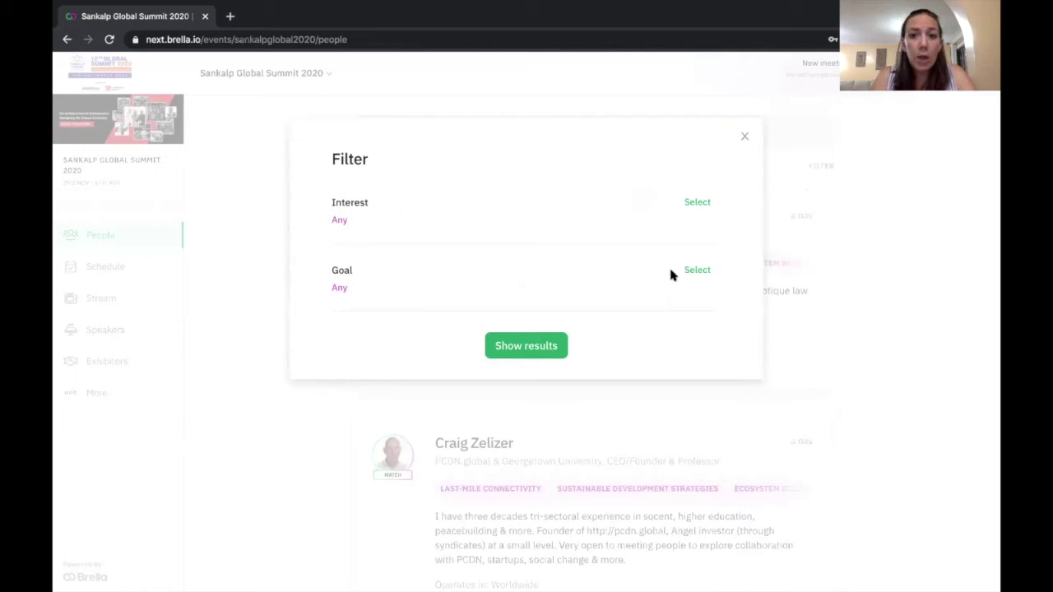
Set the interest filter to Access to Markets and Capacity Building under Enterprise Support.
click(692, 204)
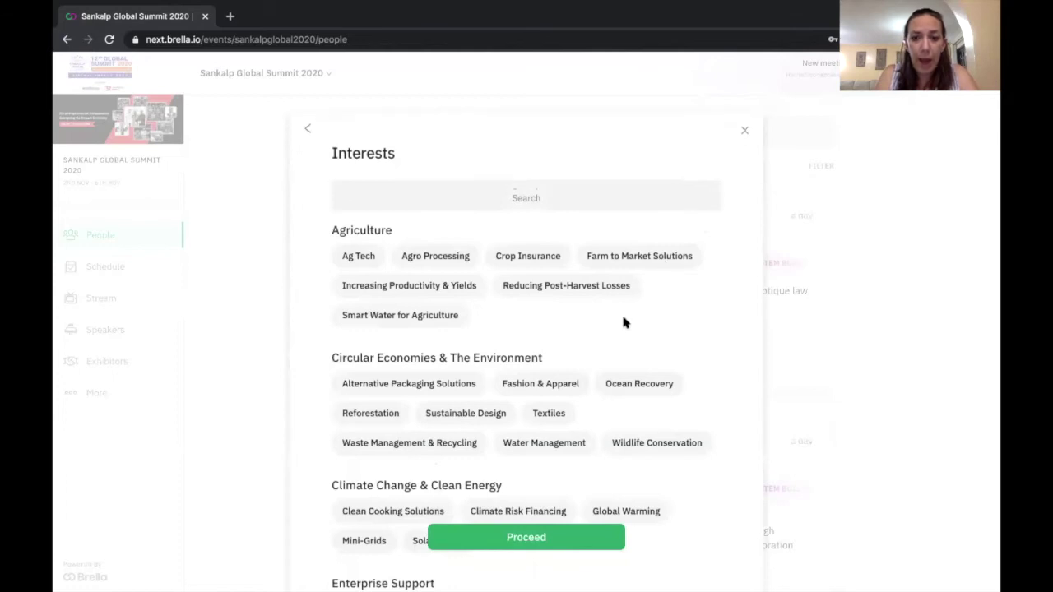
scroll(623, 323, down, 3)
scroll(625, 322, down, 2)
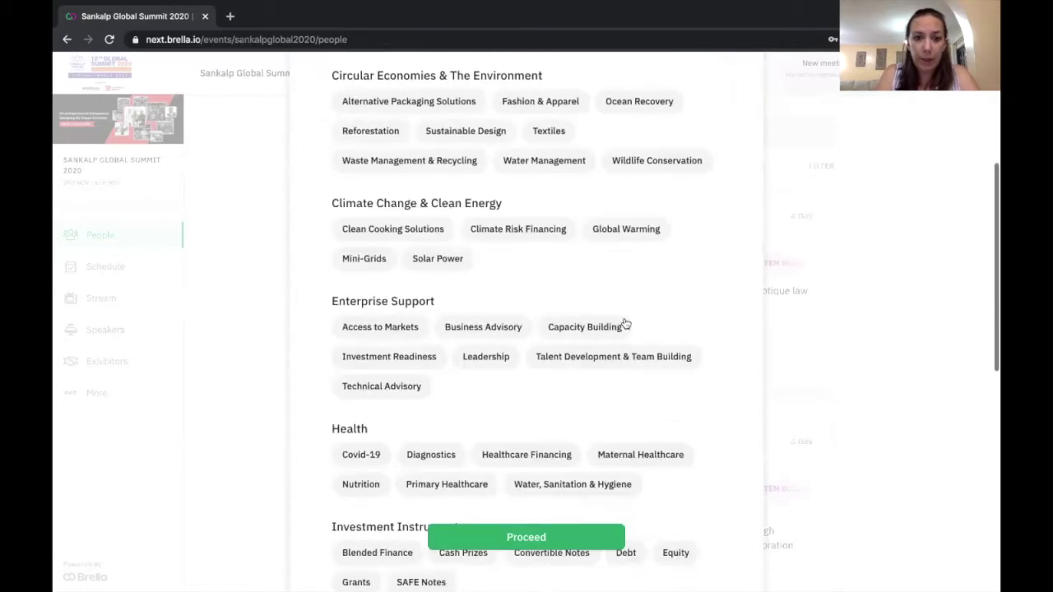
click(384, 317)
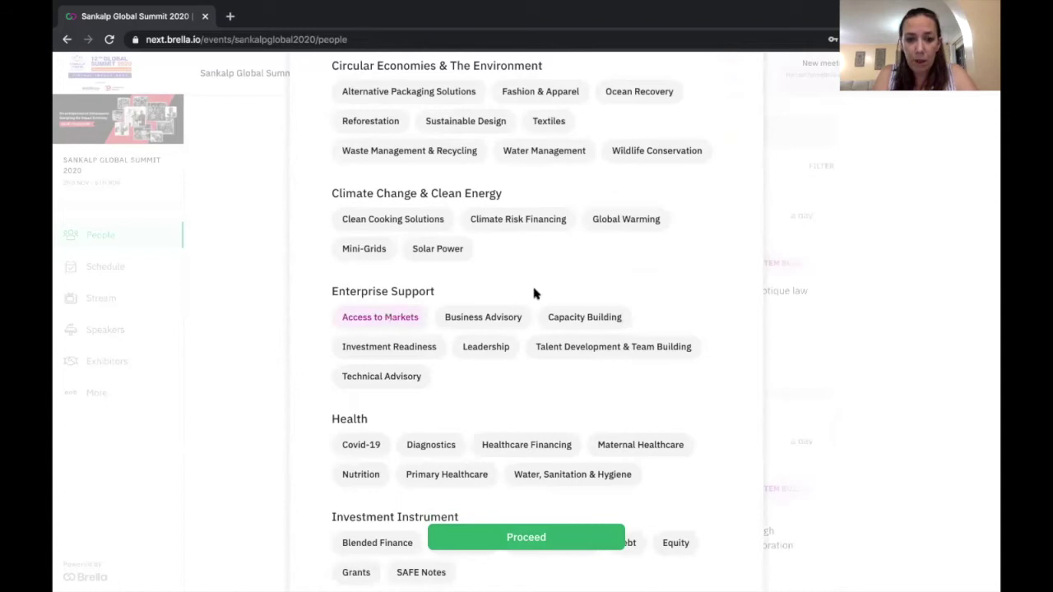
click(597, 321)
scroll(531, 308, down, 3)
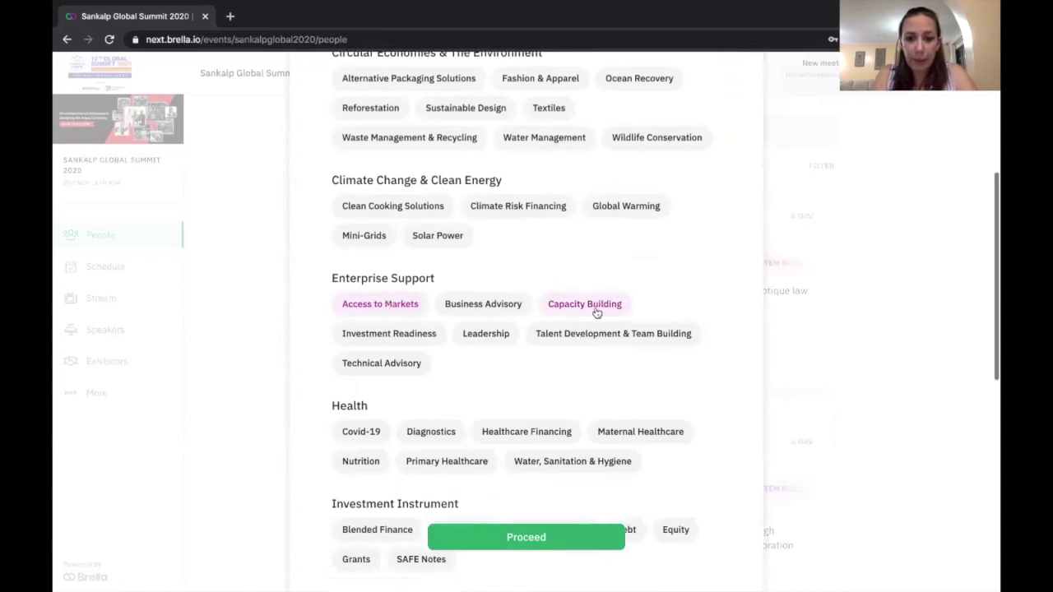
click(493, 537)
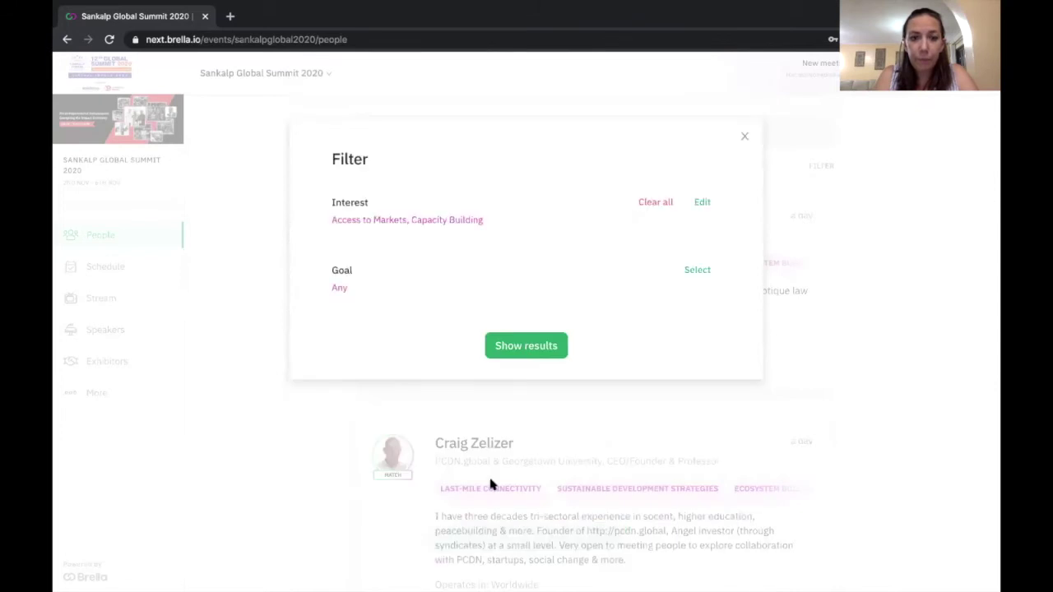
Set the goal filter to Network about this and Explore getting or buying, and show the matching people.
click(705, 271)
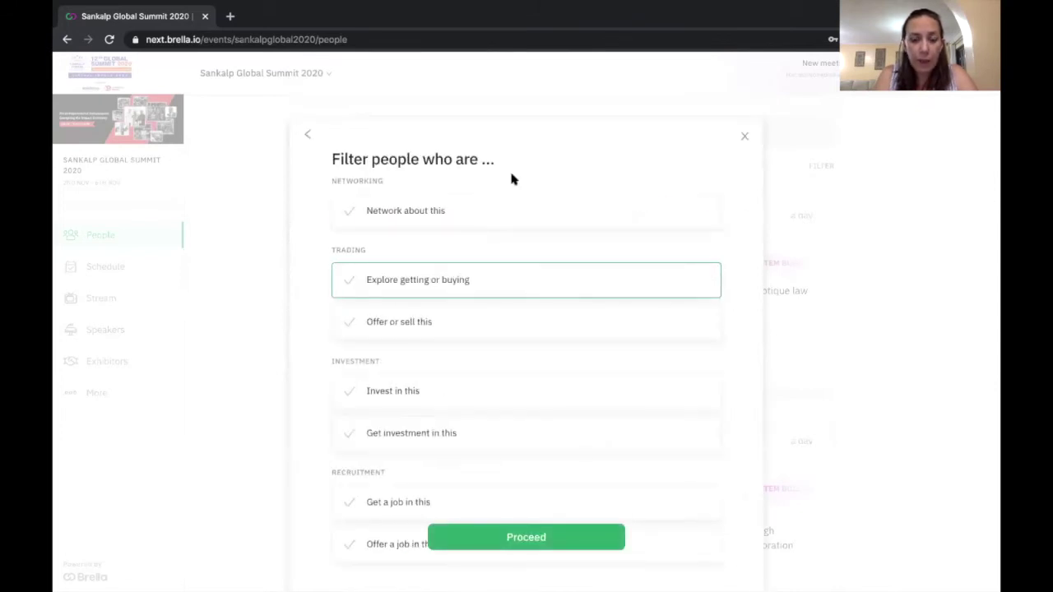
click(489, 221)
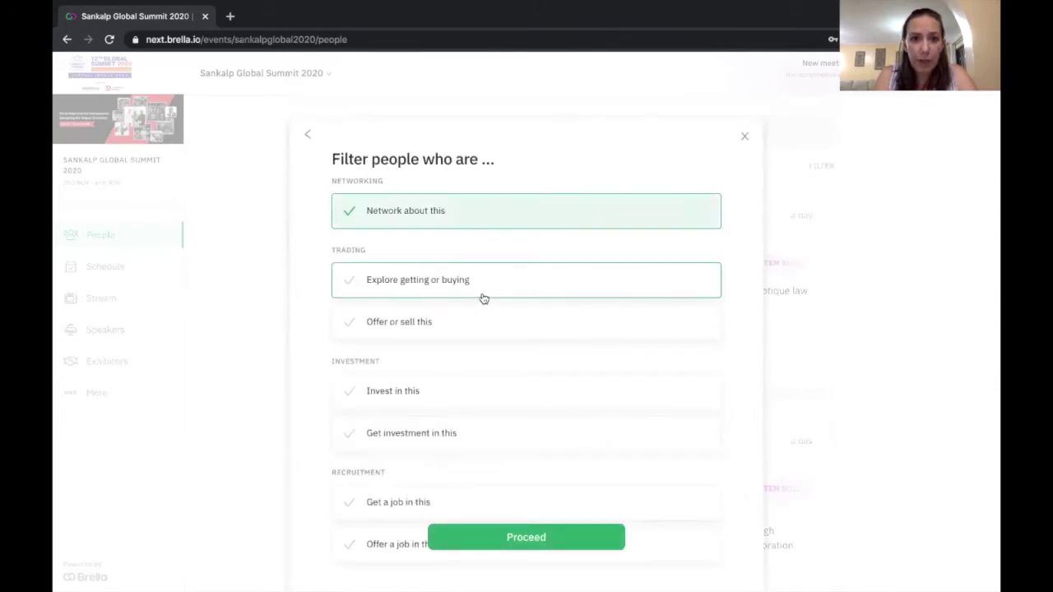
click(484, 297)
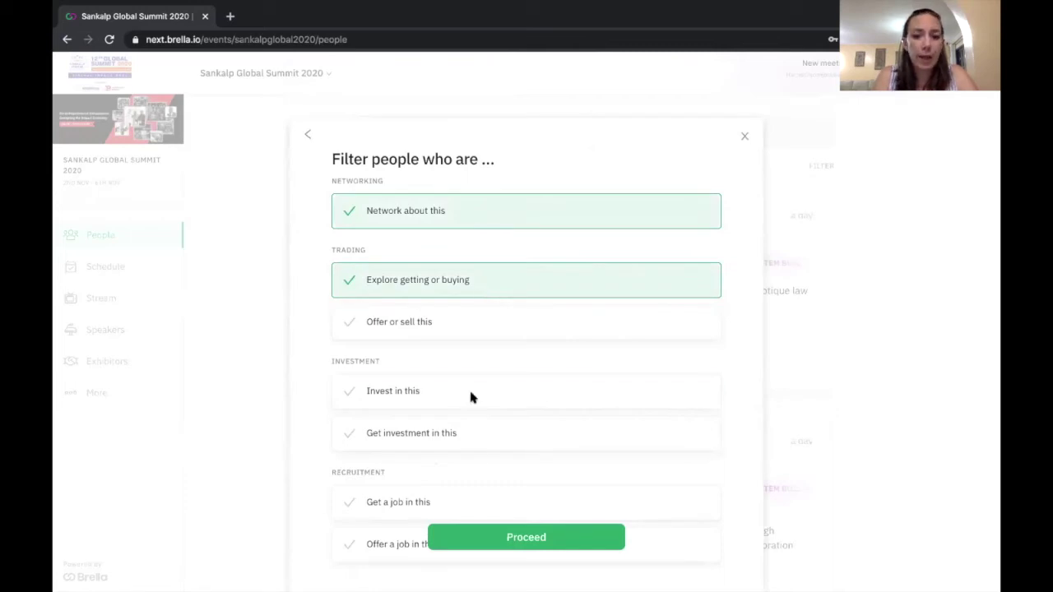
click(485, 541)
click(533, 346)
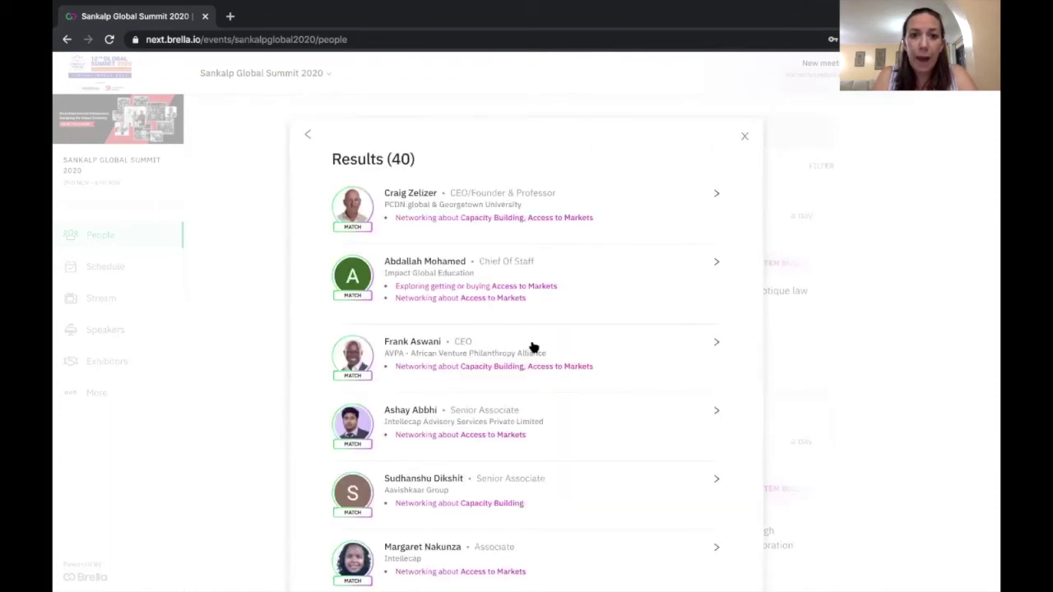
Browse the filtered people and open the profile of the Senior Associate from Aavishkaar Group.
scroll(533, 346, down, 4)
scroll(533, 346, up, 4)
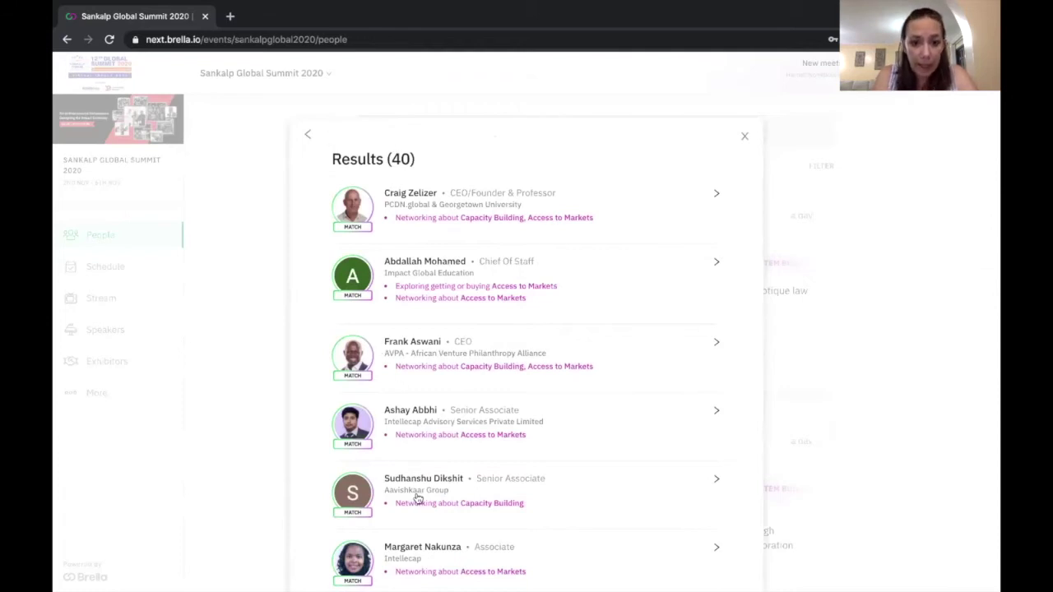
scroll(417, 498, down, 3)
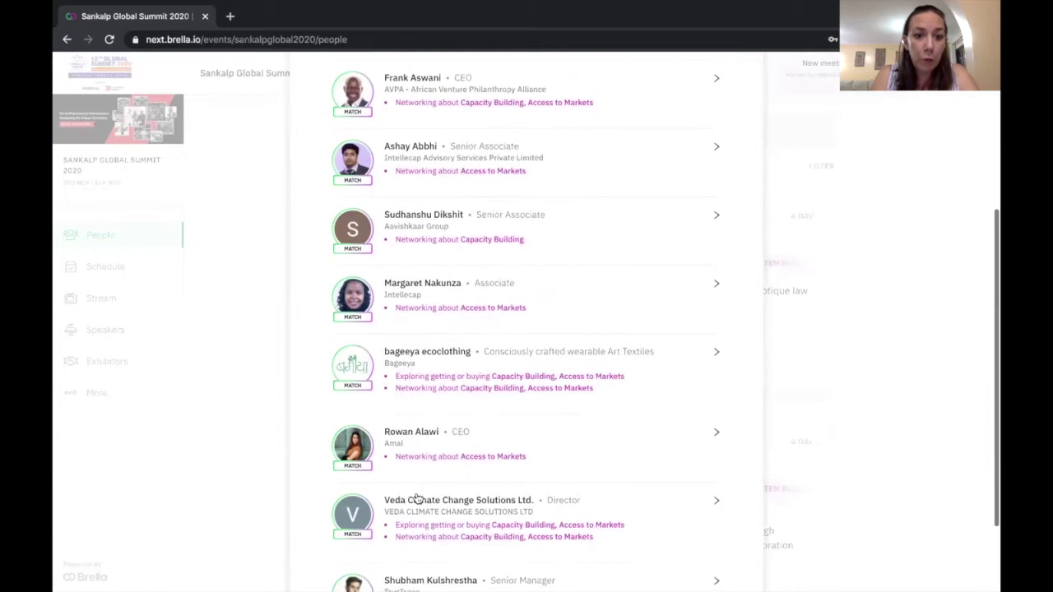
scroll(417, 497, up, 3)
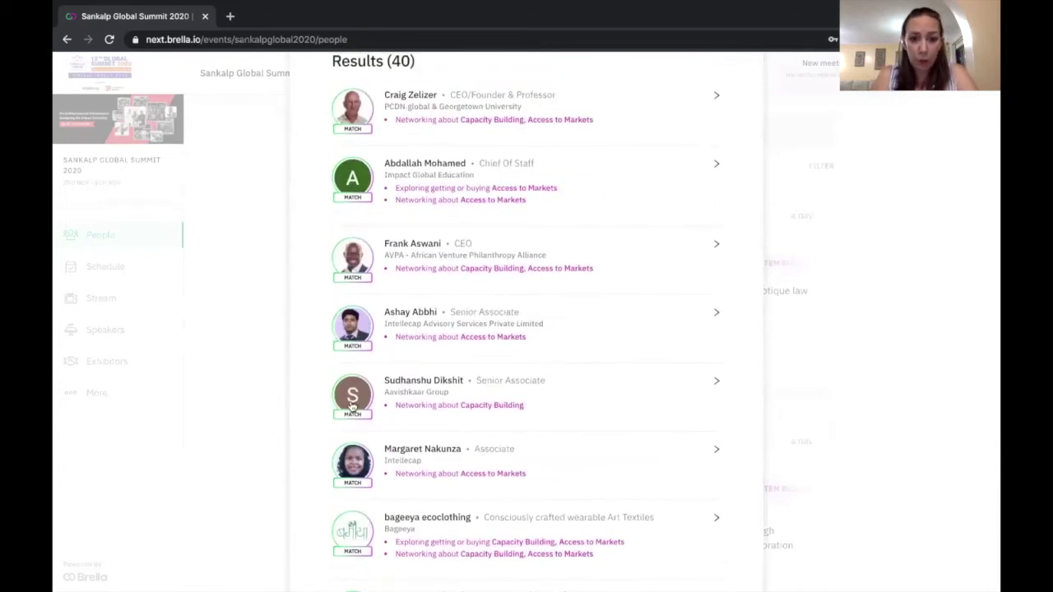
click(455, 382)
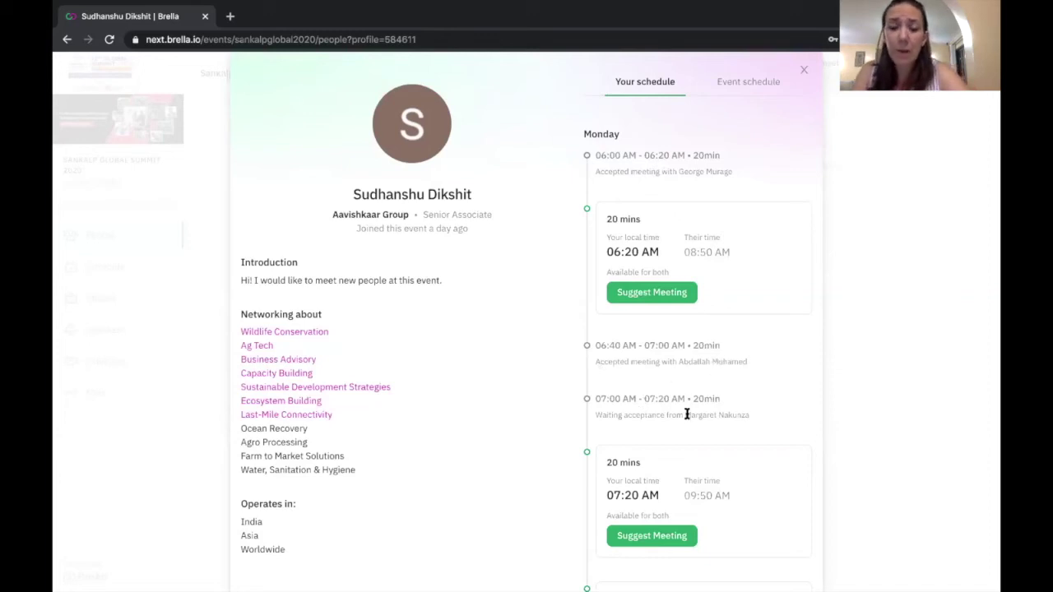
Review the available meeting slots in the profile's schedule and start a meeting request for Monday at 07:20 AM.
scroll(686, 414, down, 8)
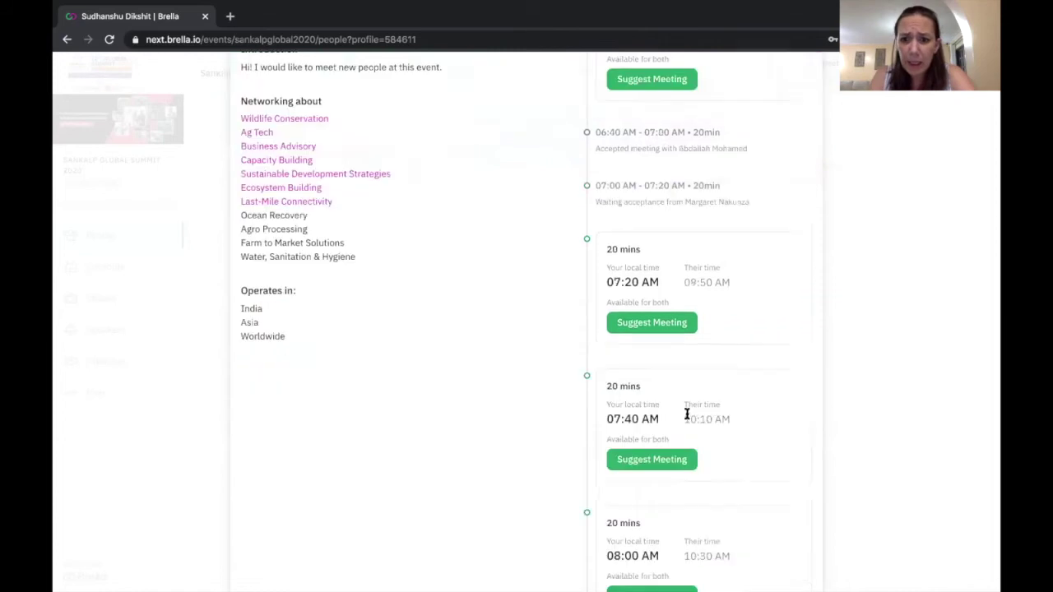
scroll(687, 418, down, 2)
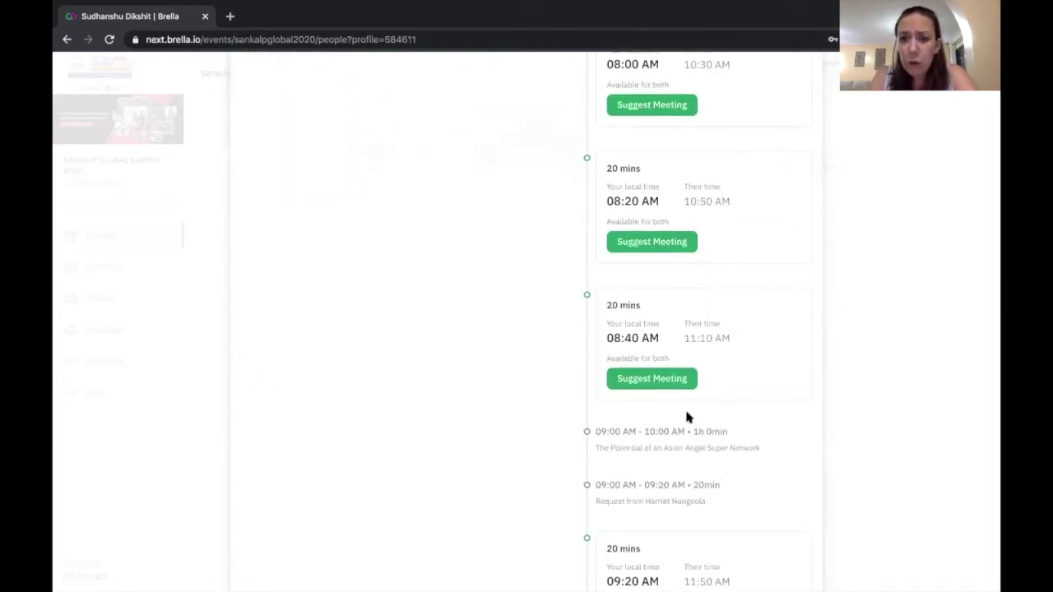
scroll(687, 417, up, 6)
scroll(687, 418, up, 2)
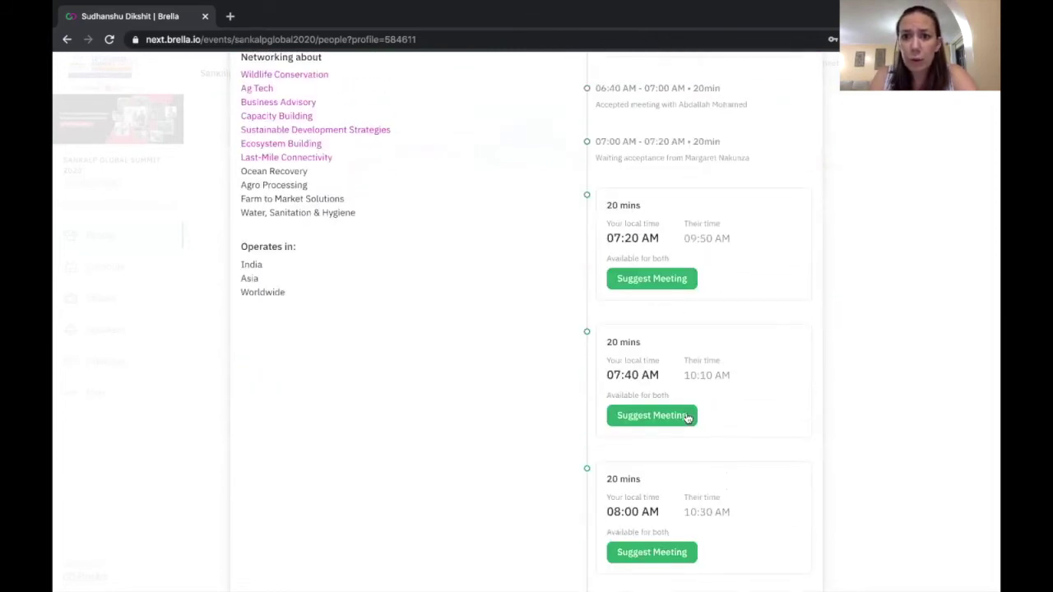
click(639, 303)
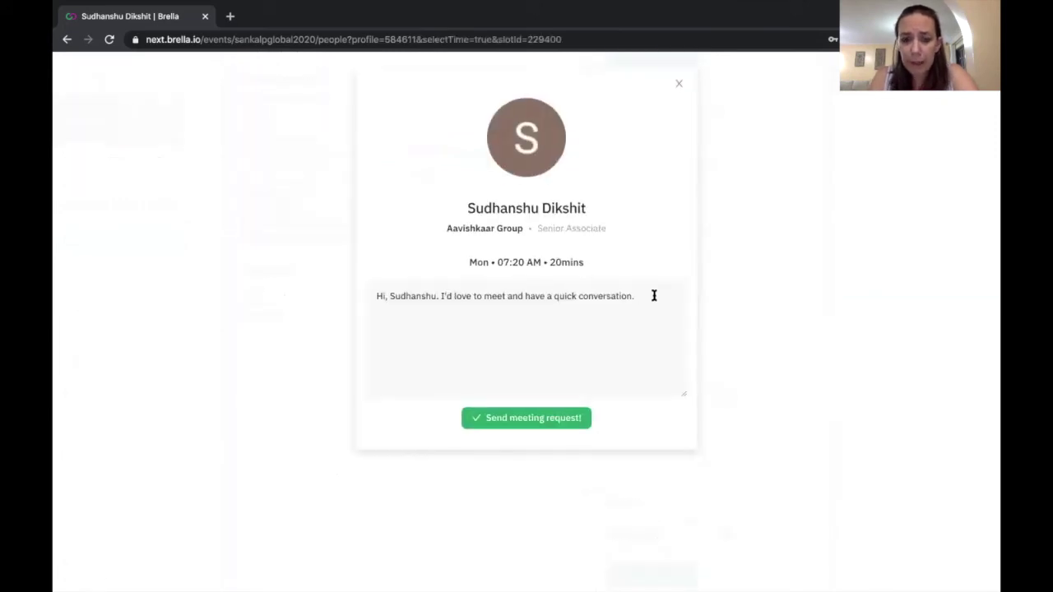
Replace the text after the greeting with "Looks like we have a lot in common. Let's connect?!", send the meeting request and close the results.
drag(635, 296, 442, 297)
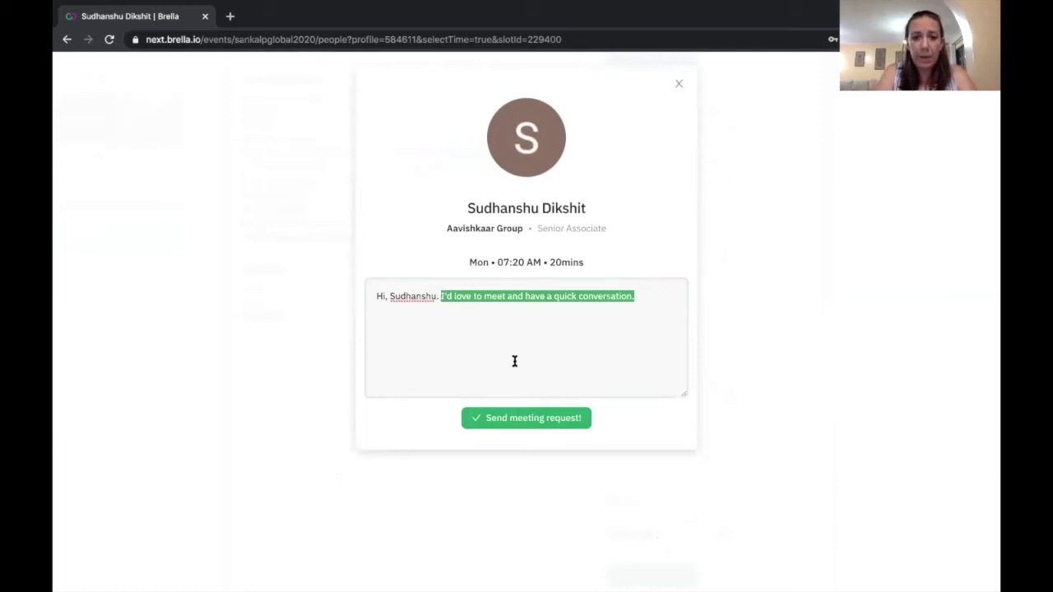
text(Looks like we have a lot)
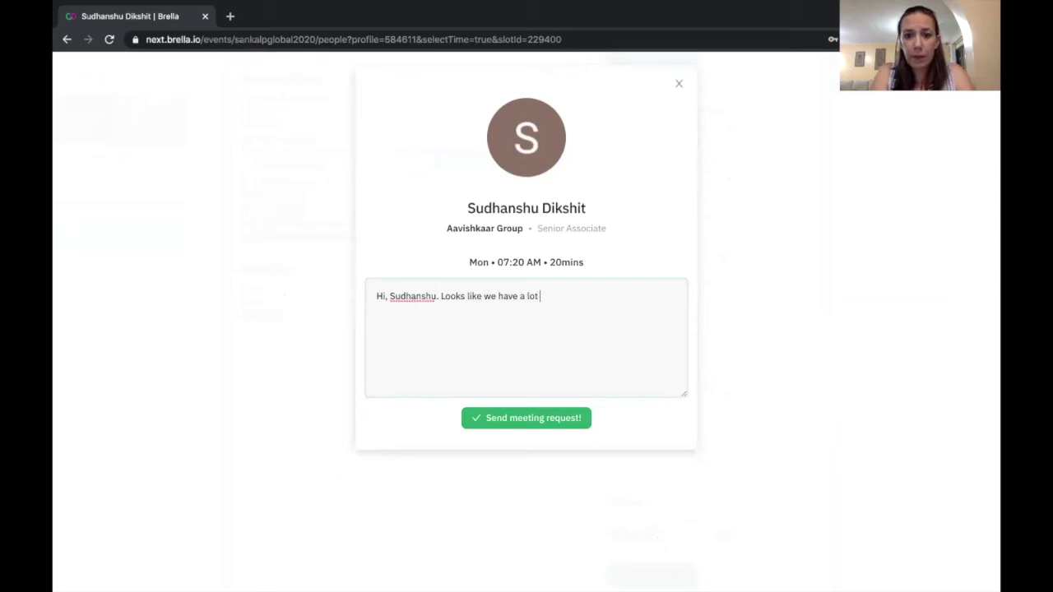
text( in common.  Let')
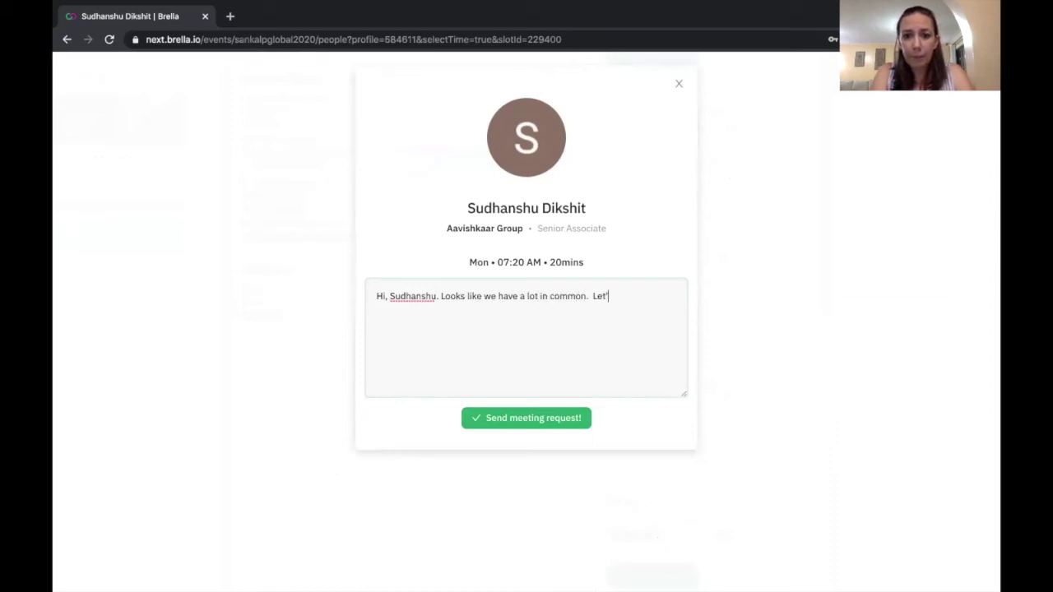
text(s connect)
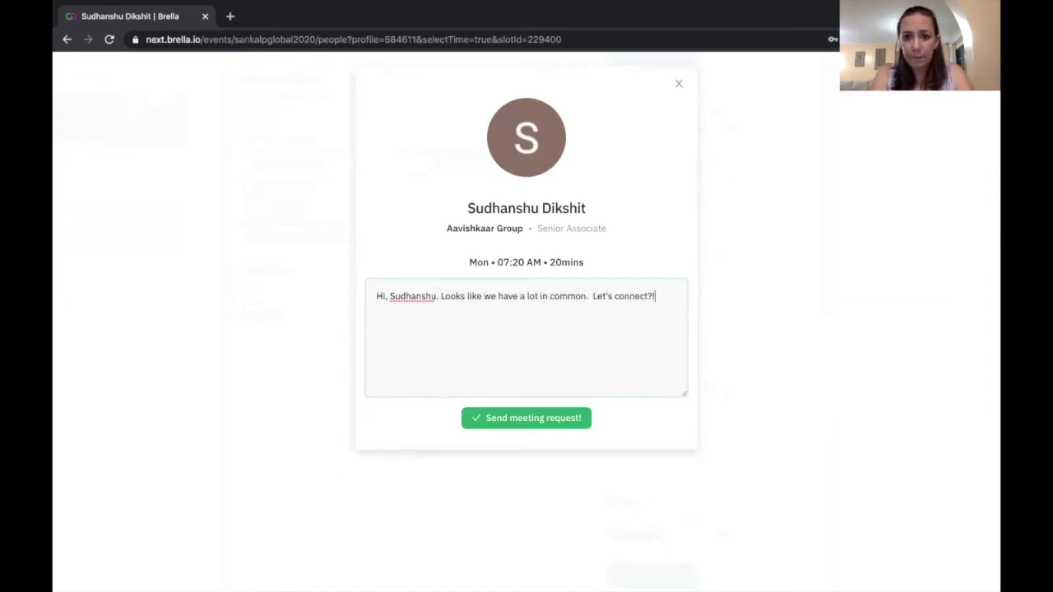
text(?!)
click(509, 418)
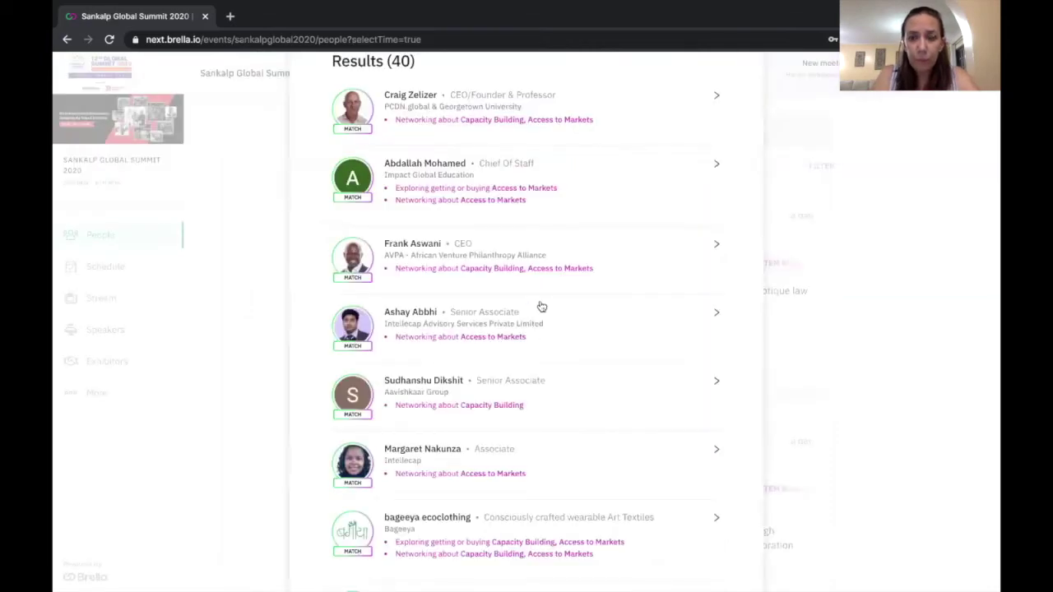
scroll(538, 305, up, 2)
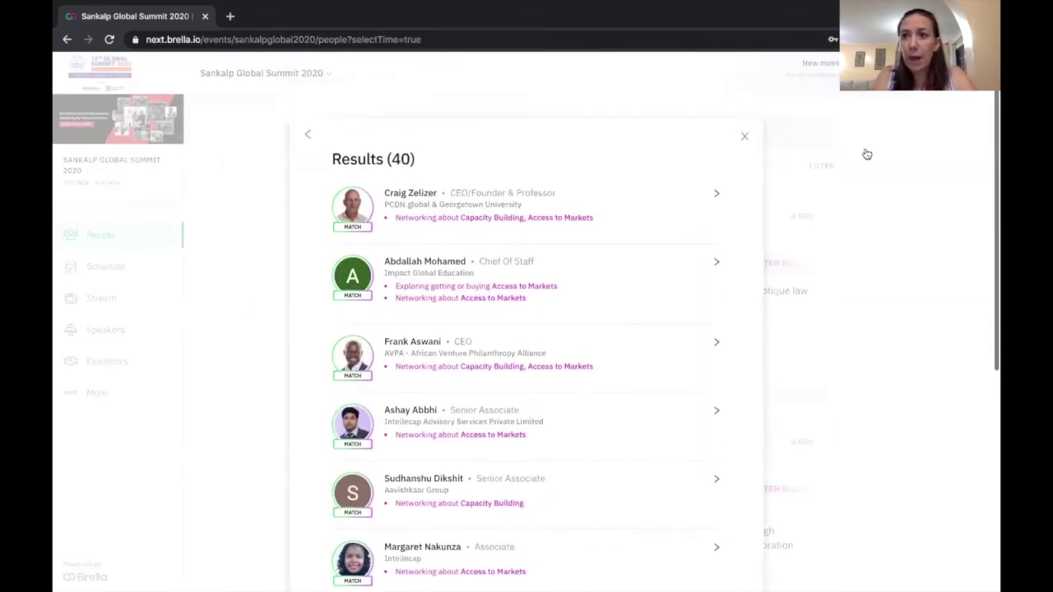
click(745, 134)
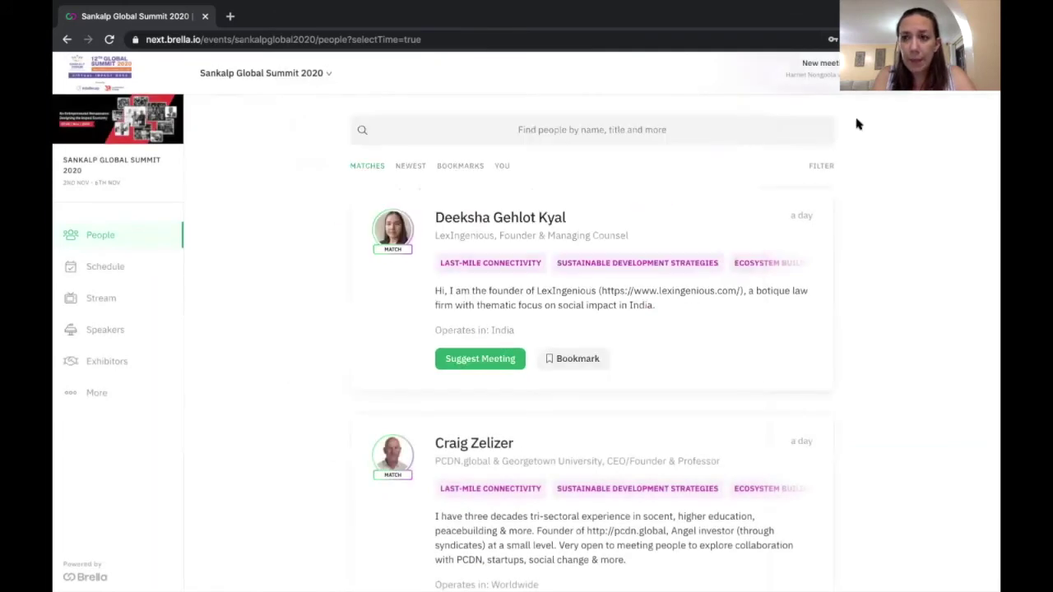
Send the reminder message "hey there" in the conversation with the Senior Associate from Aavishkaar Group and close the messages.
click(872, 70)
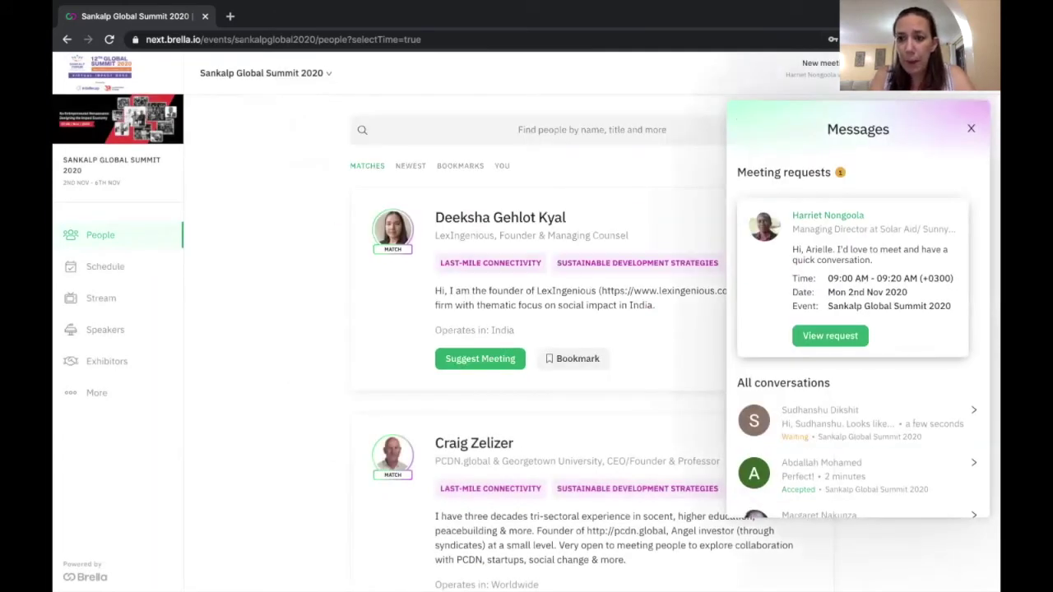
click(836, 422)
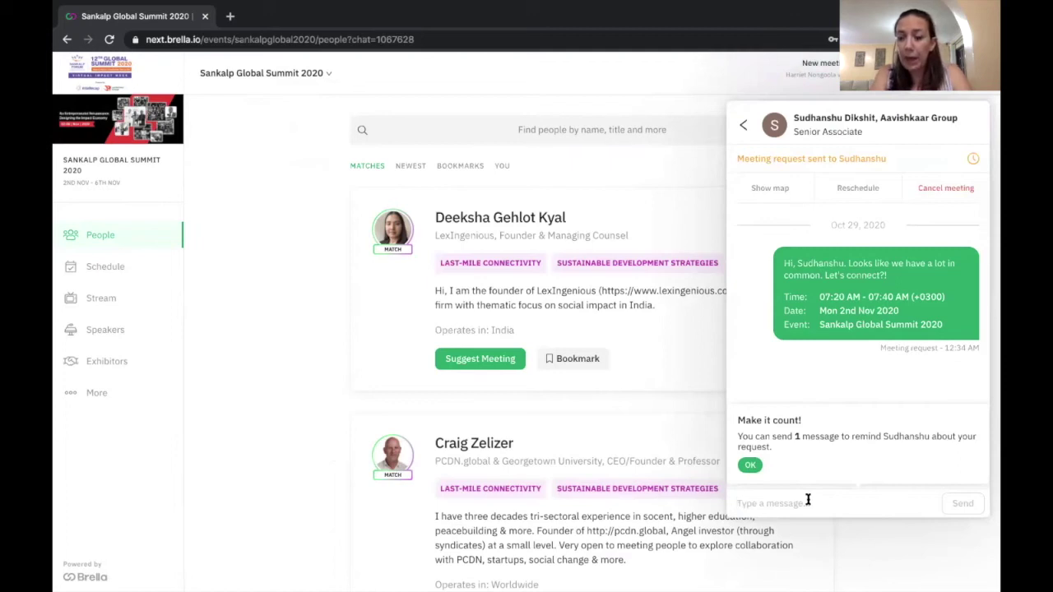
click(807, 499)
text(hey there)
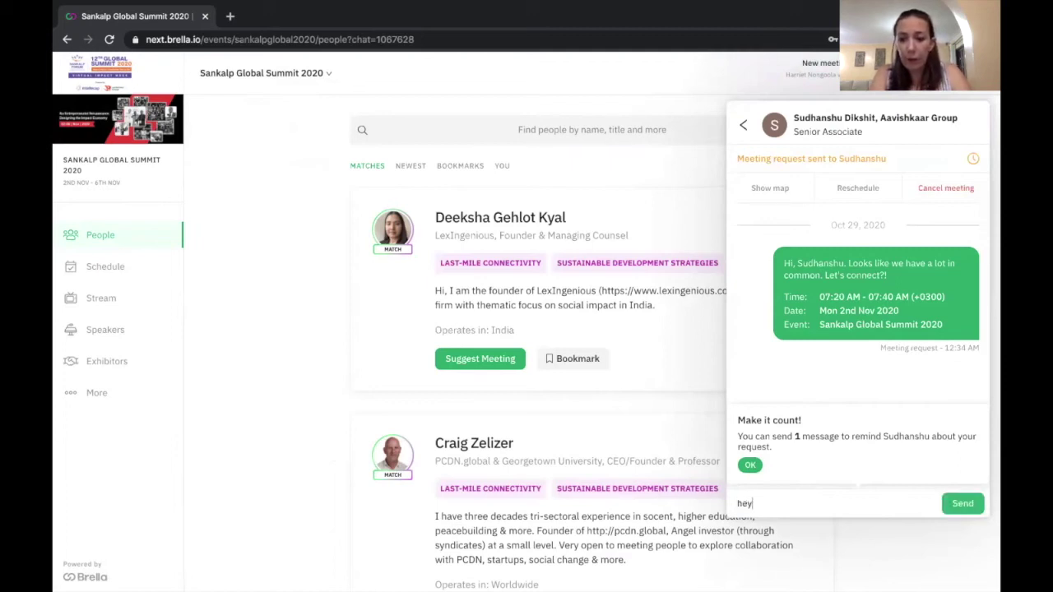
click(959, 504)
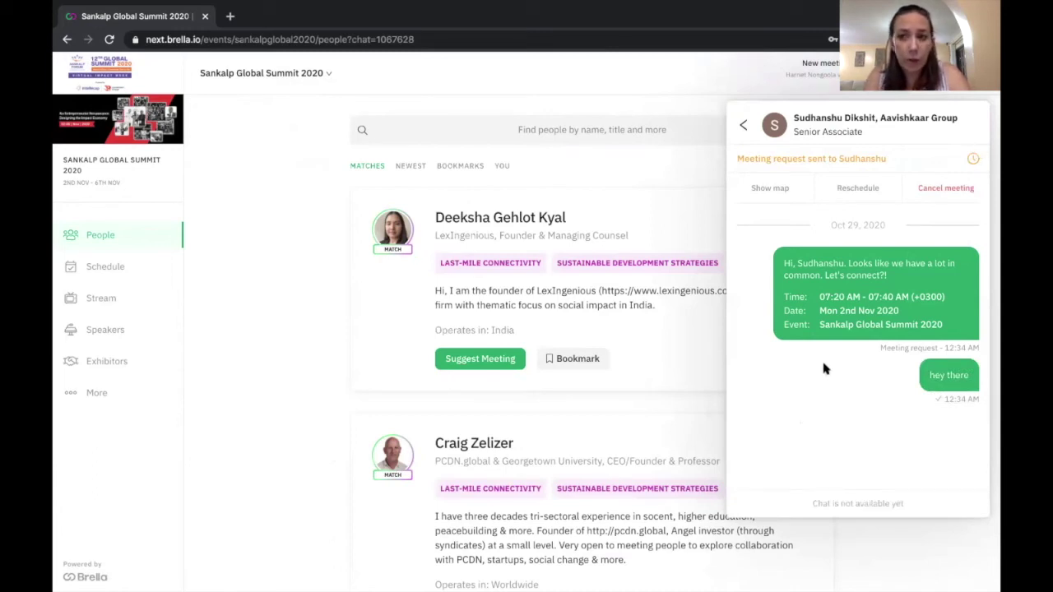
click(744, 127)
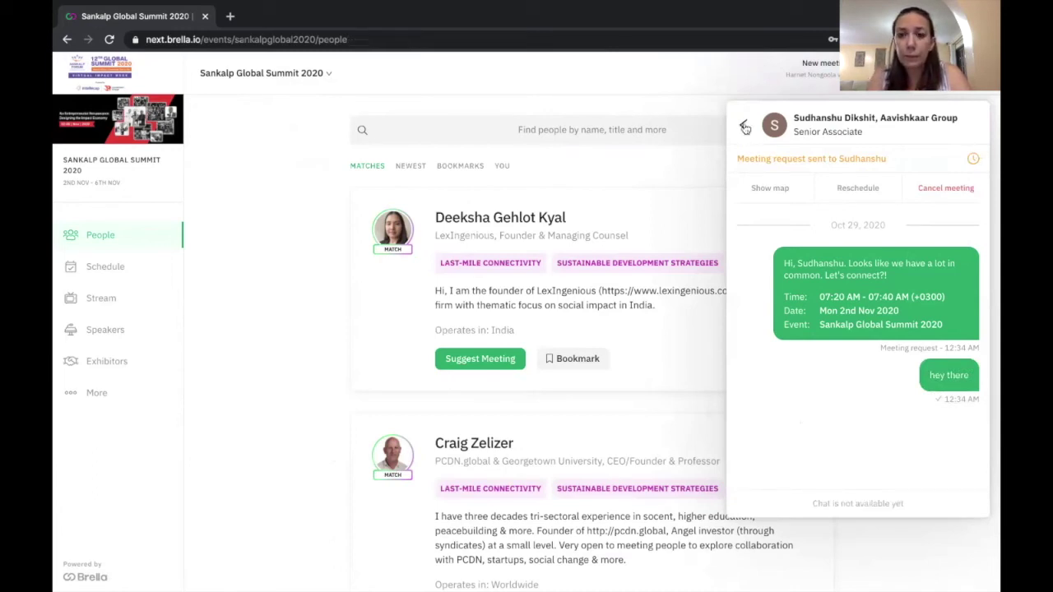
click(970, 128)
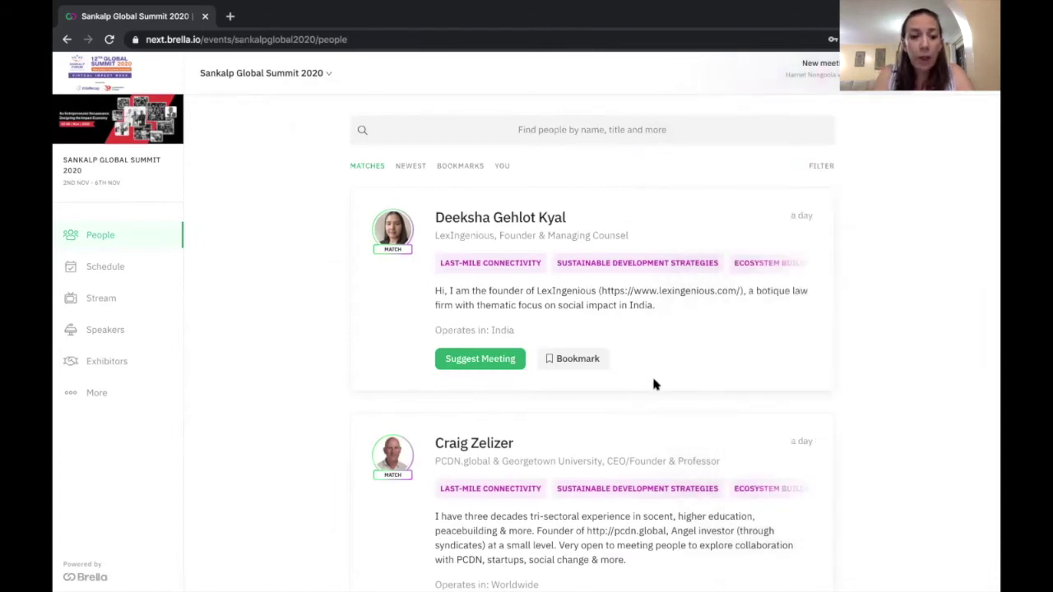
Open the event schedule, show sessions and meetings together for Monday 2nd November, and look through the entries.
click(99, 271)
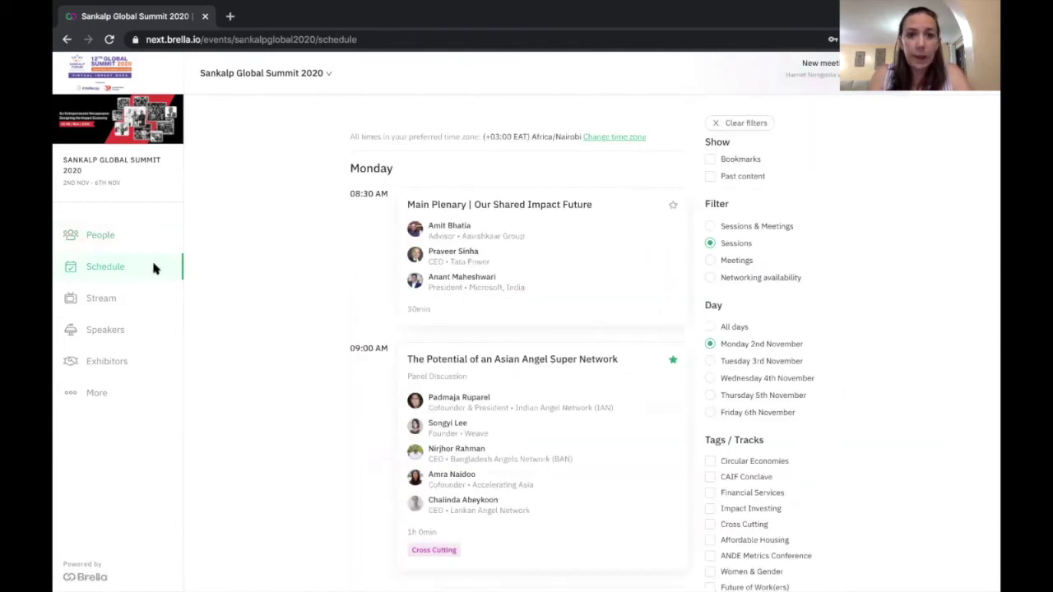
click(720, 229)
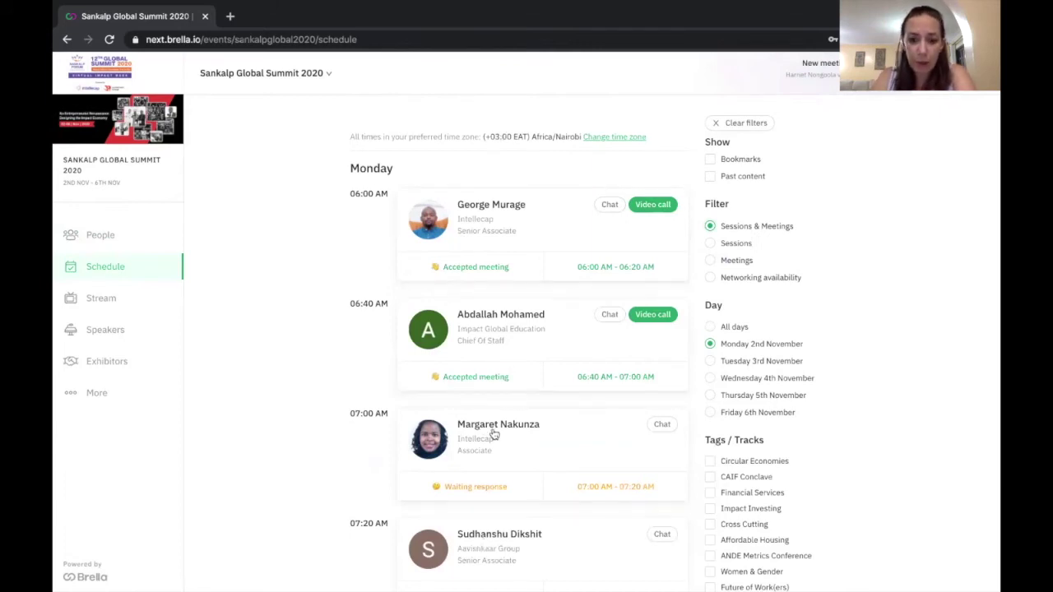
scroll(493, 435, down, 7)
scroll(481, 161, up, 1)
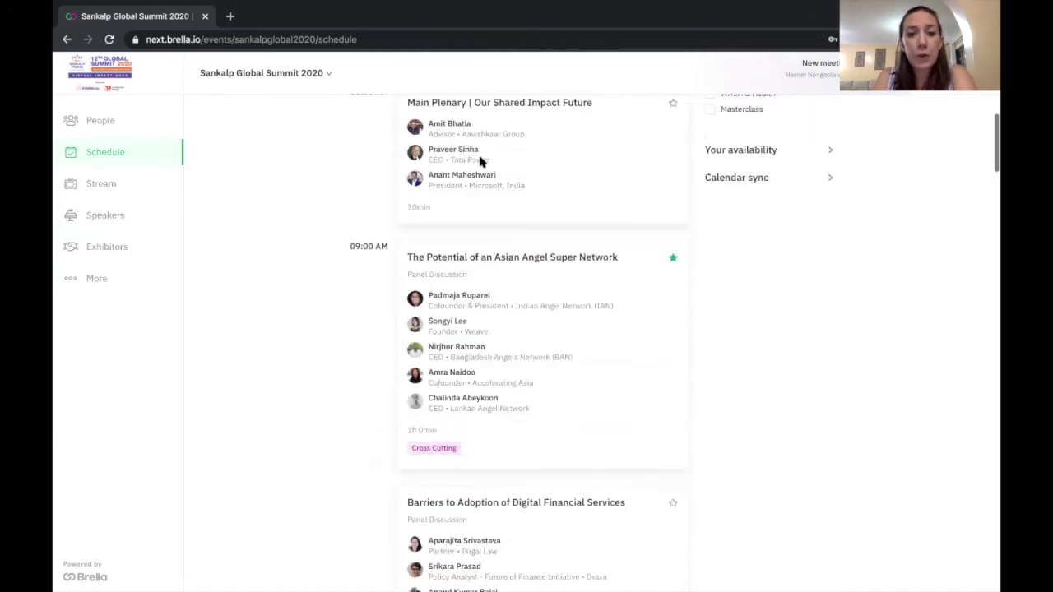
scroll(482, 161, up, 1)
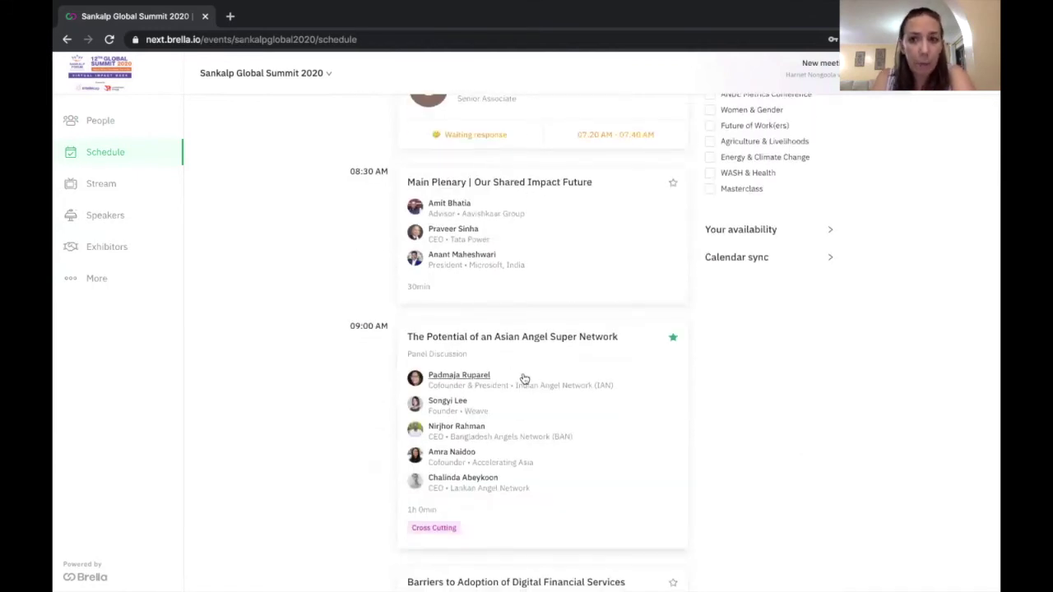
scroll(524, 378, up, 5)
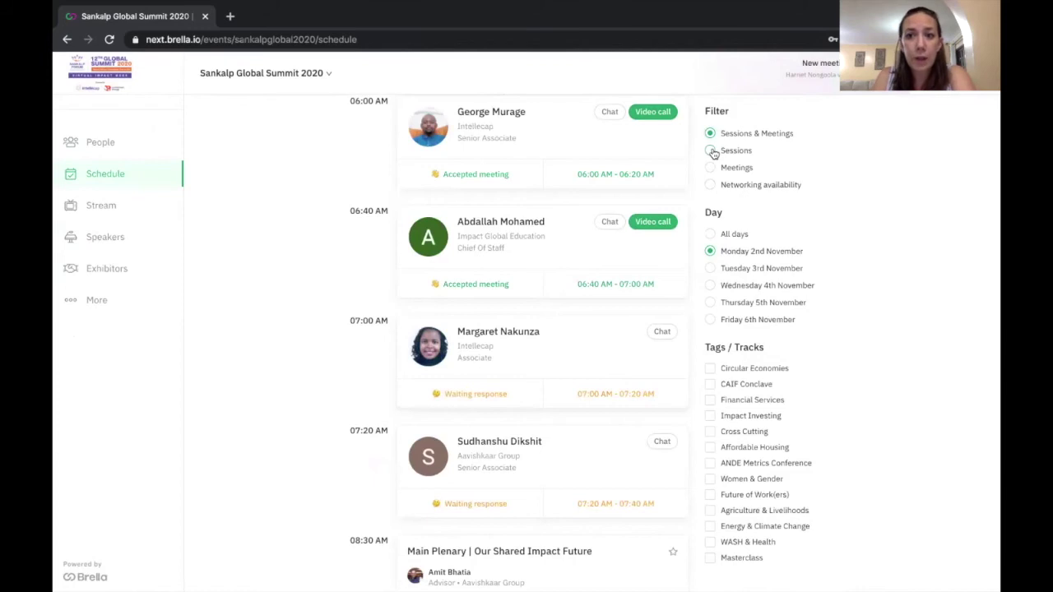
View only the sessions in Monday's schedule, followed by only the meetings.
click(712, 153)
scroll(511, 197, up, 2)
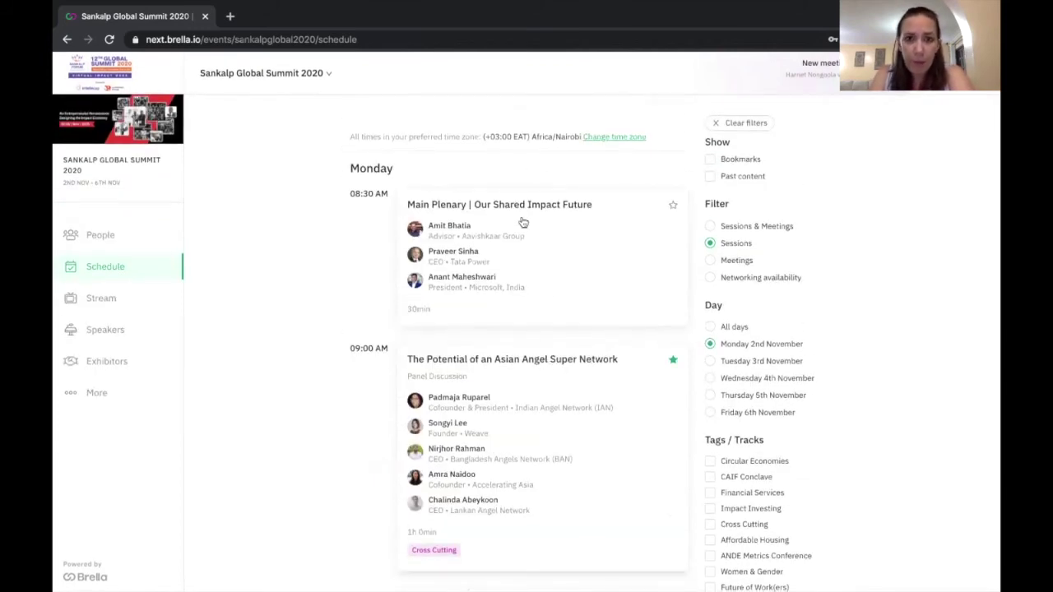
click(741, 262)
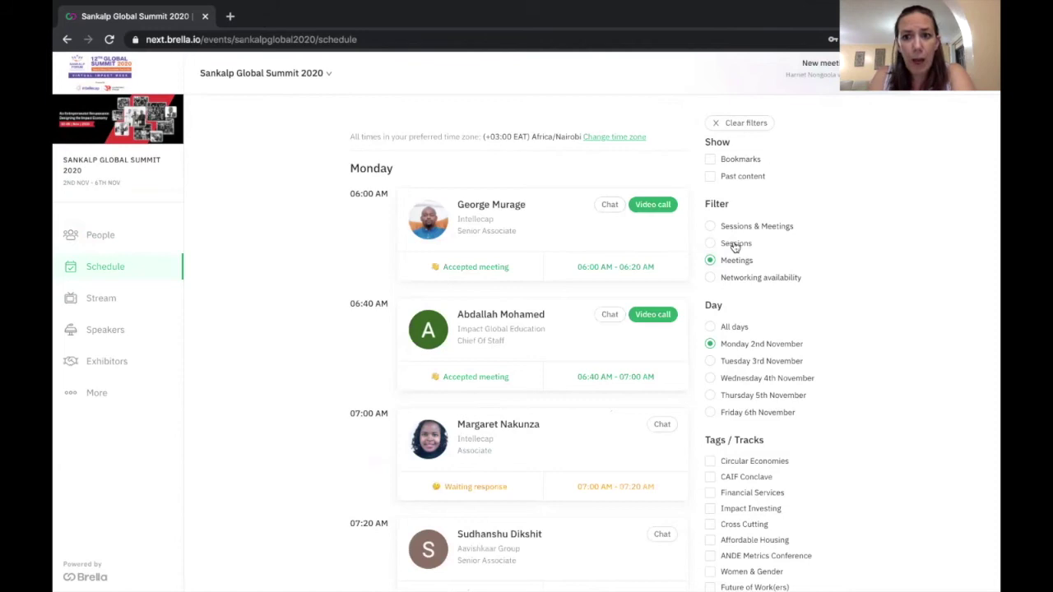
Among Monday's sessions, bookmark "Digital Gender Gap - Technology that works for rural women entrepreneurs" at 01:00 PM and decline meeting availability during it.
click(734, 245)
scroll(466, 301, down, 10)
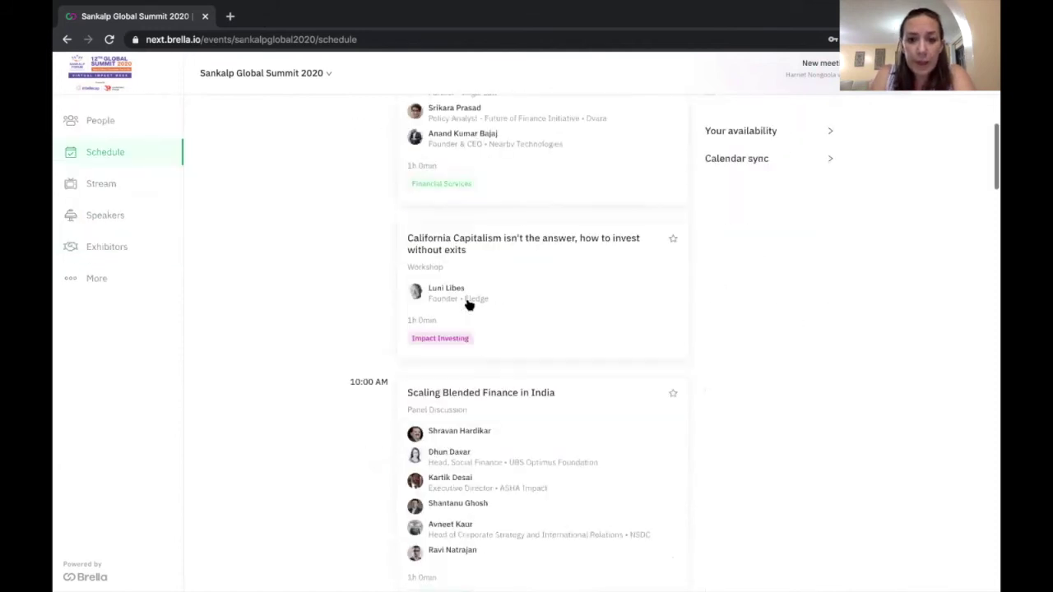
scroll(467, 304, down, 4)
scroll(468, 304, up, 3)
scroll(467, 304, down, 2)
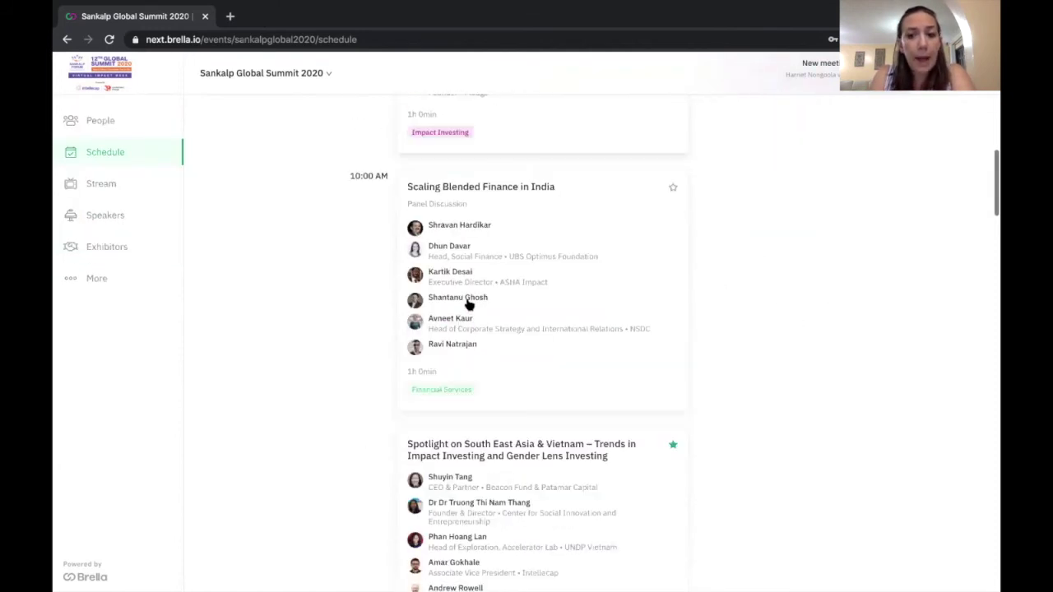
scroll(467, 304, down, 2)
scroll(467, 305, down, 4)
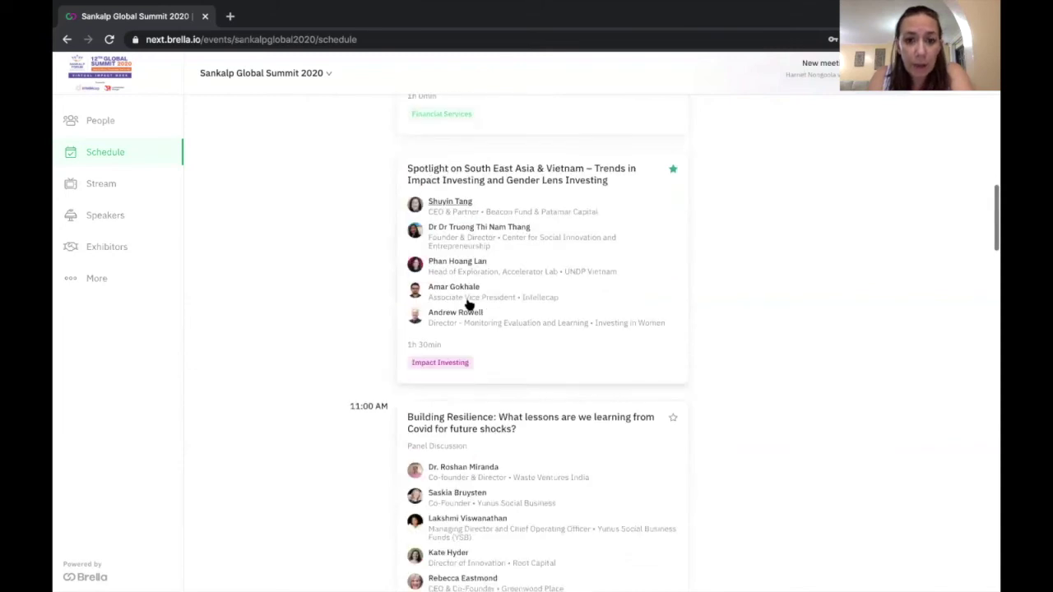
scroll(468, 304, down, 2)
scroll(467, 304, down, 1)
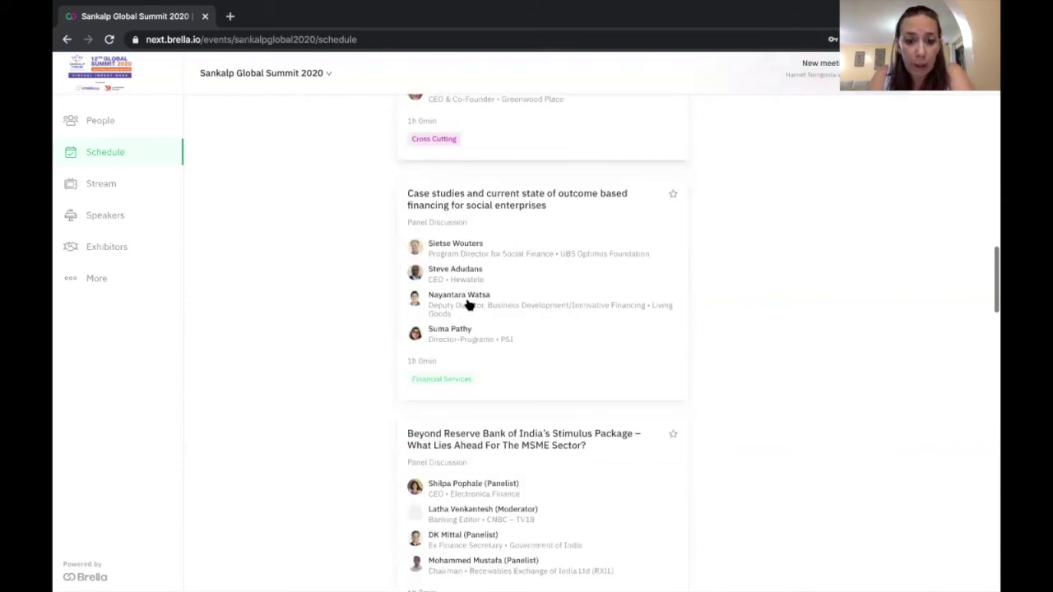
scroll(467, 304, down, 3)
scroll(467, 304, down, 3)
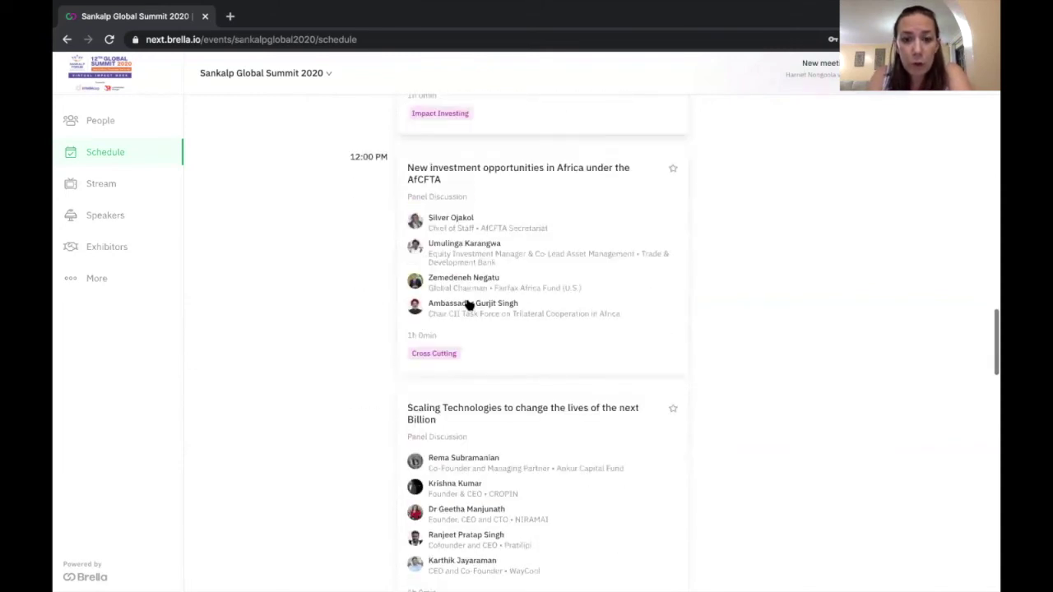
scroll(467, 304, down, 2)
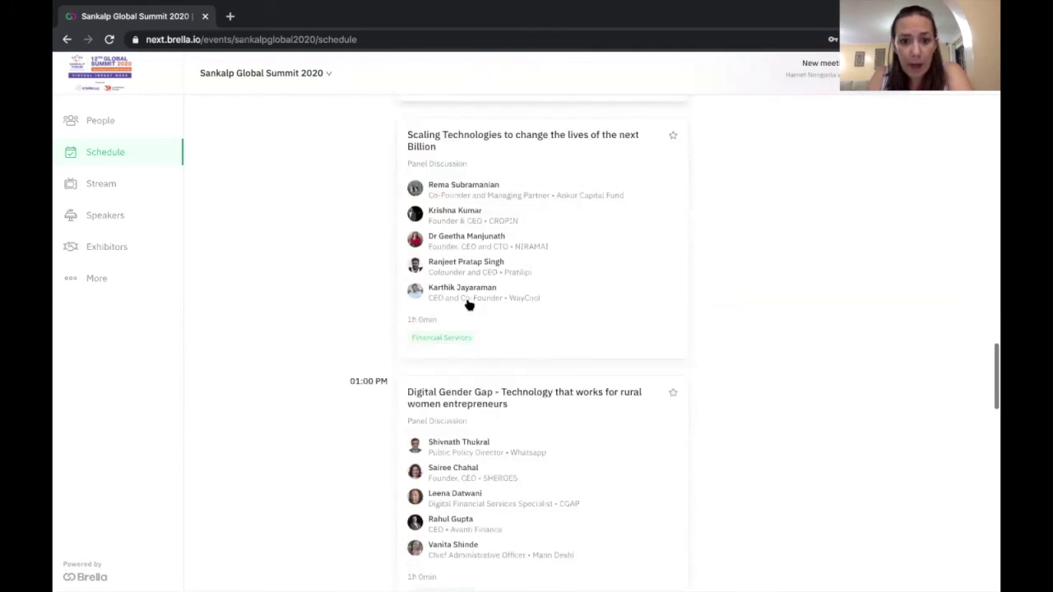
scroll(467, 304, down, 1)
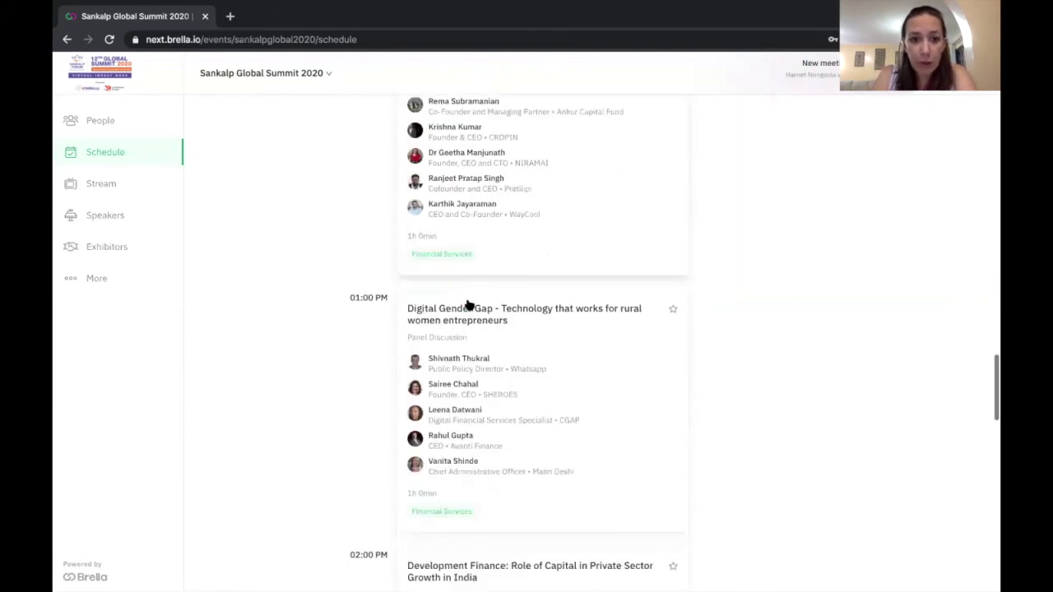
click(673, 317)
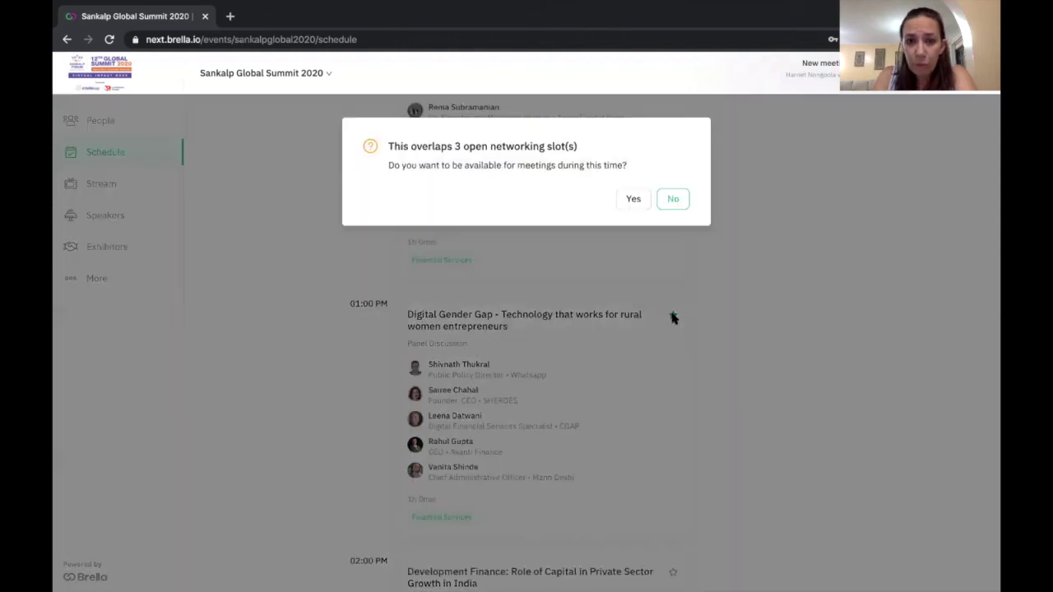
click(674, 200)
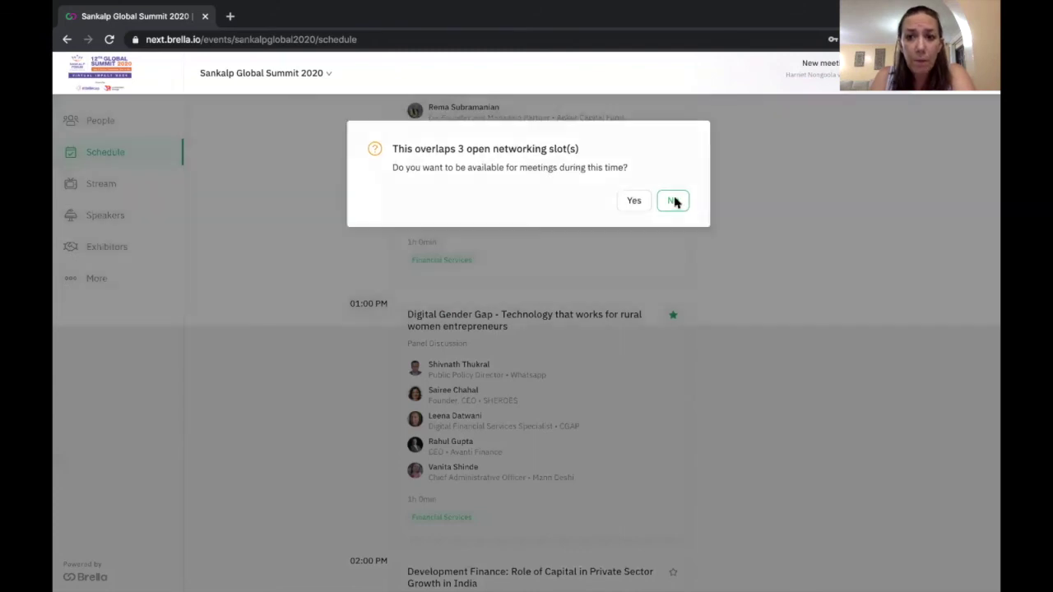
Filter Monday's schedule to meetings to check the accepted and pending ones.
scroll(786, 131, up, 15)
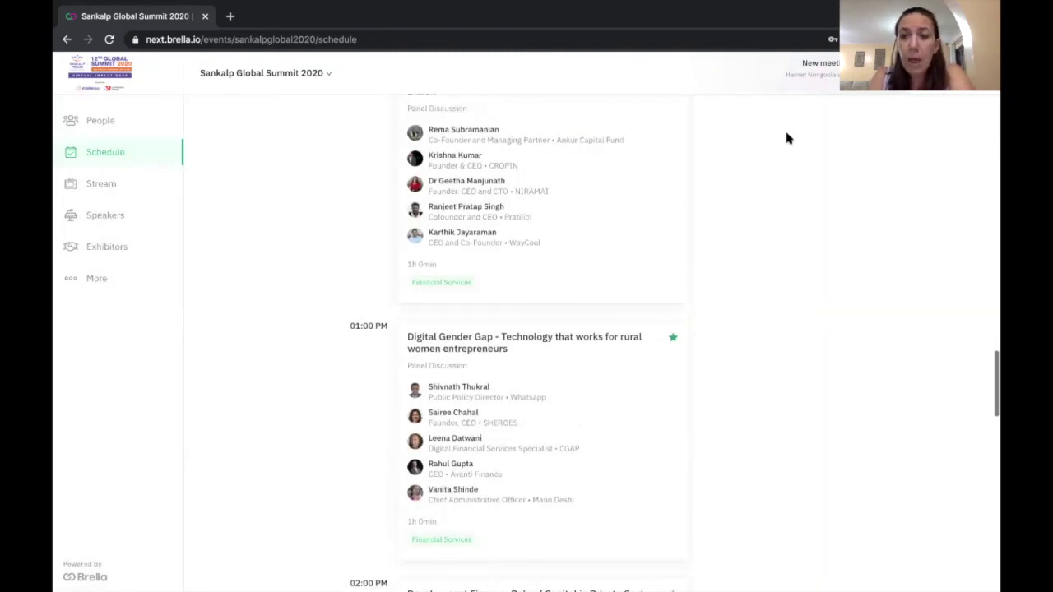
scroll(786, 138, up, 6)
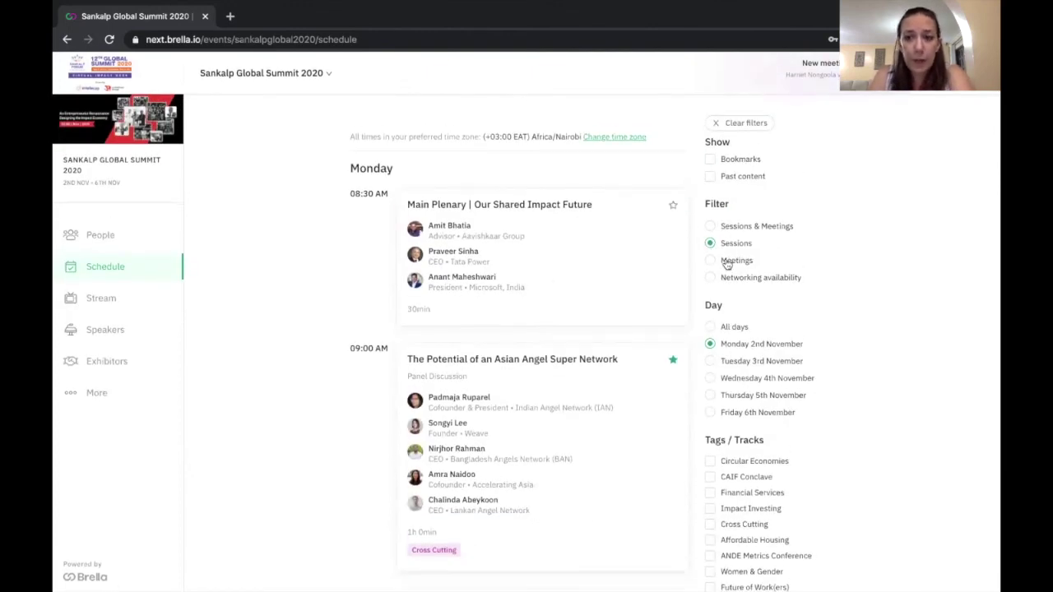
click(712, 261)
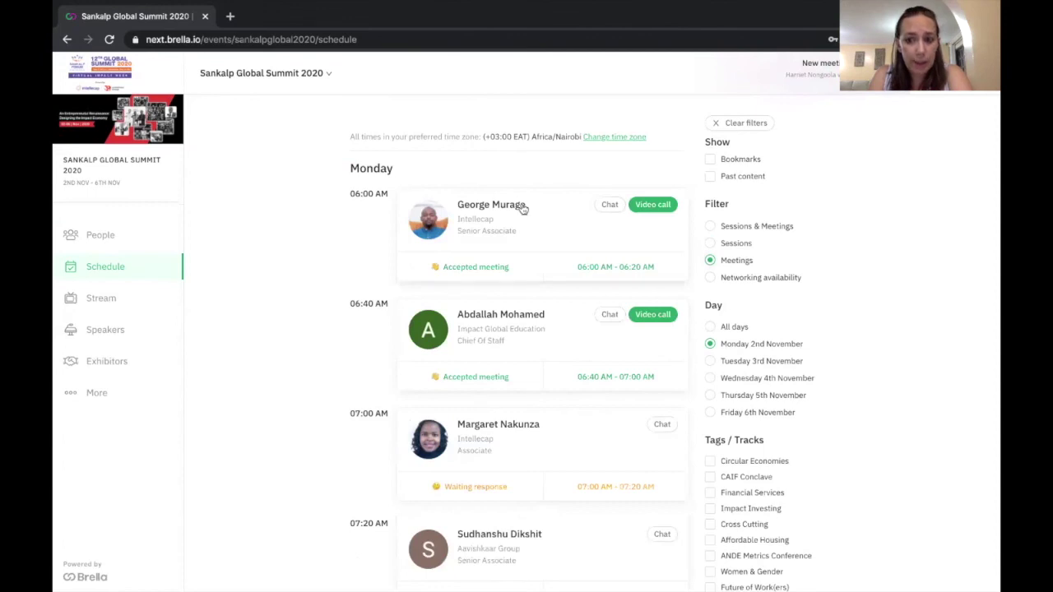
Show Monday's networking availability, turn the 06:20 AM slot off and back on, and check the afternoon slots.
click(712, 279)
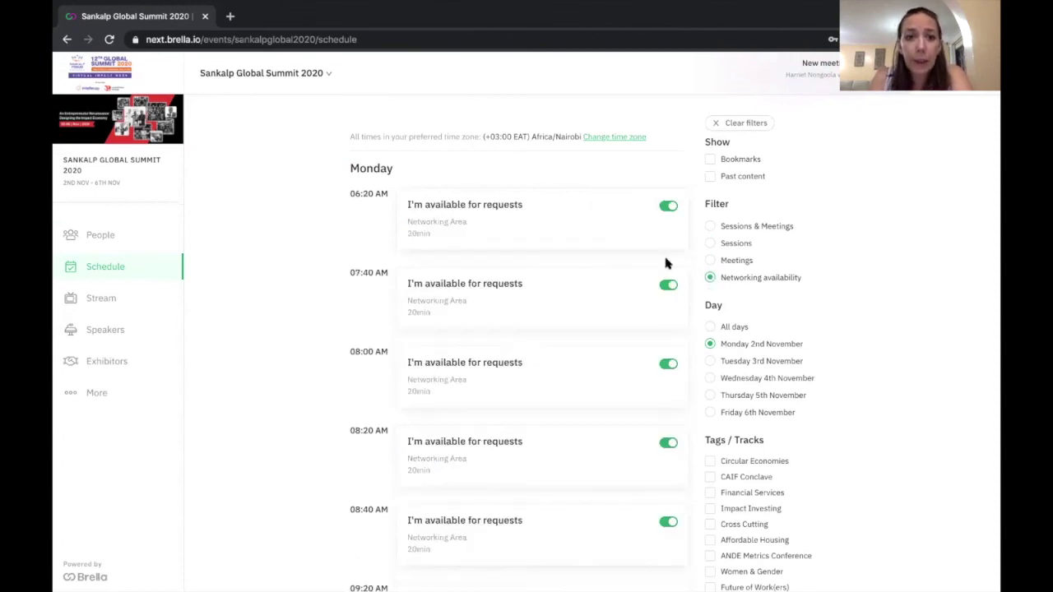
click(665, 208)
click(664, 208)
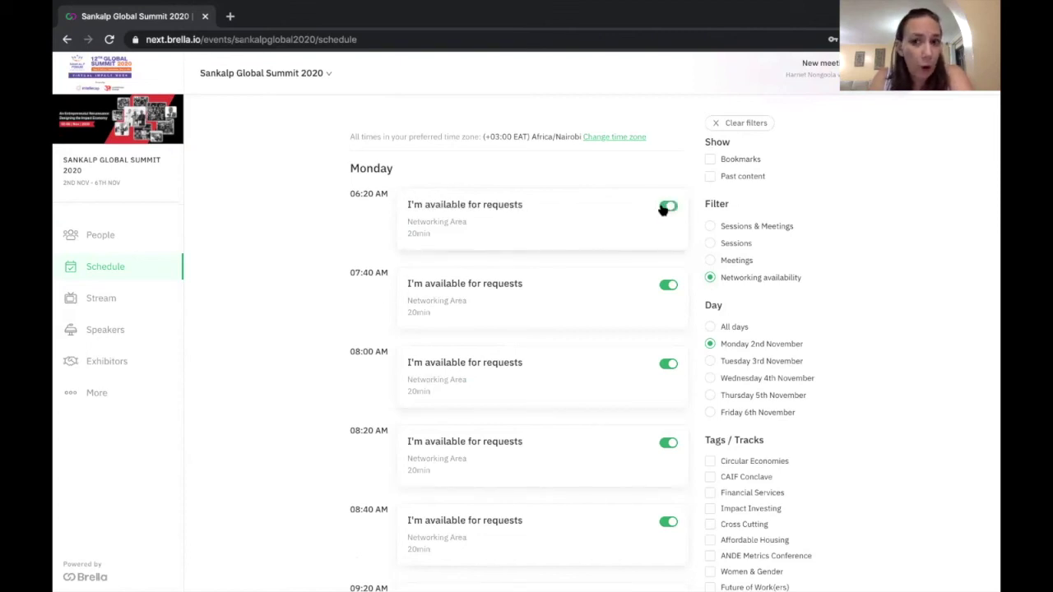
scroll(607, 311, down, 15)
scroll(607, 311, down, 7)
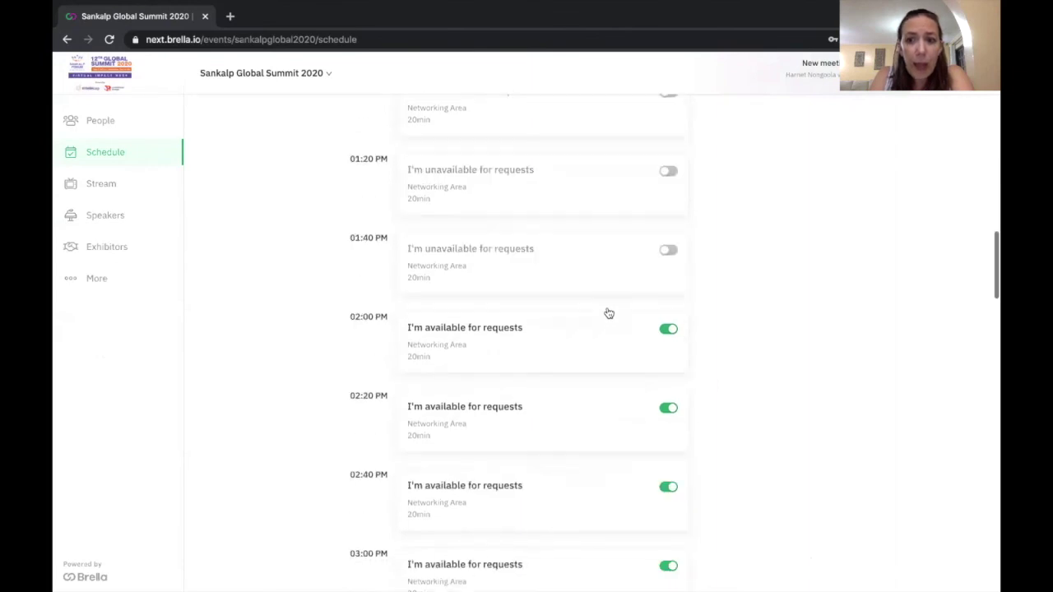
Expand the personal networking availability options for each event day and the calendar sync section.
scroll(607, 311, up, 3)
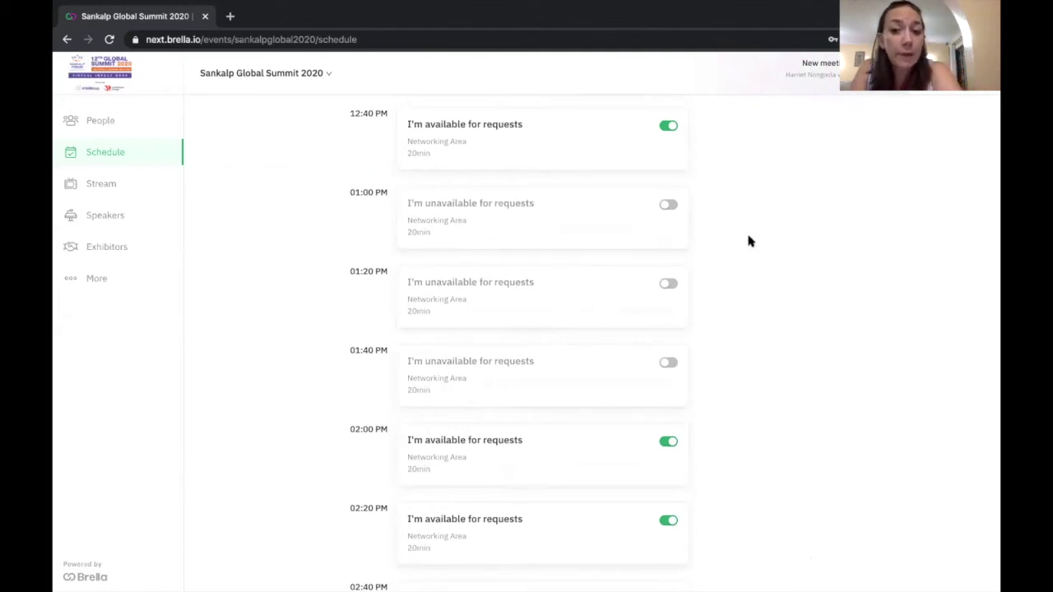
scroll(745, 244, up, 6)
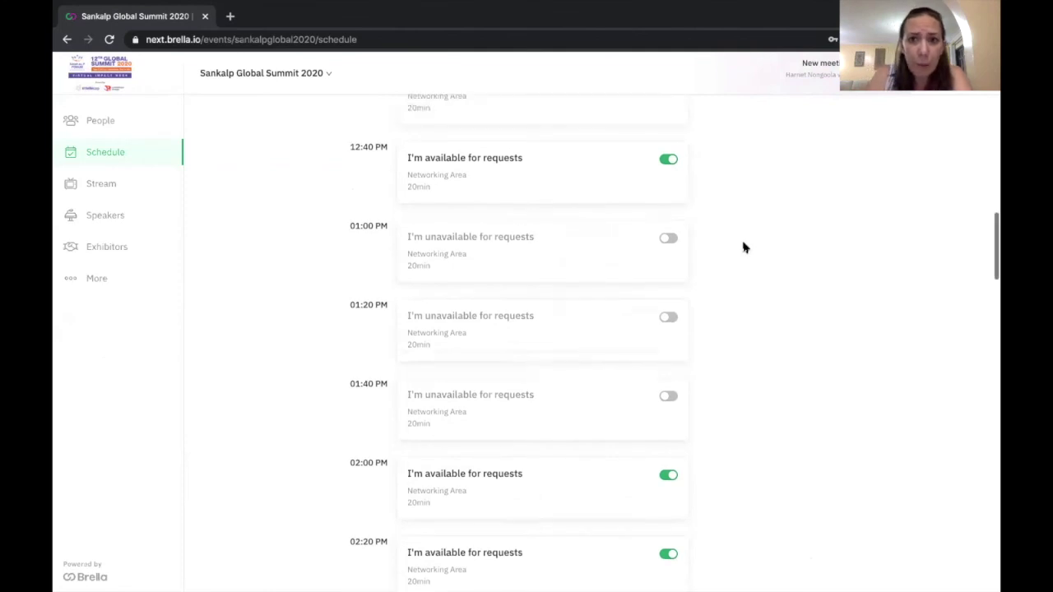
scroll(745, 247, up, 10)
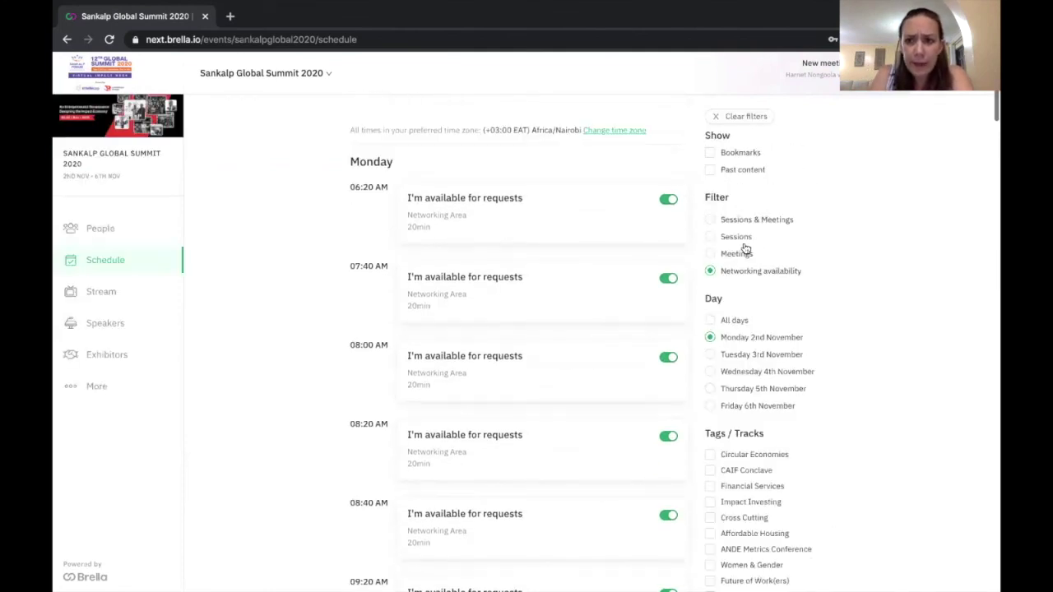
scroll(745, 247, down, 2)
scroll(745, 246, down, 5)
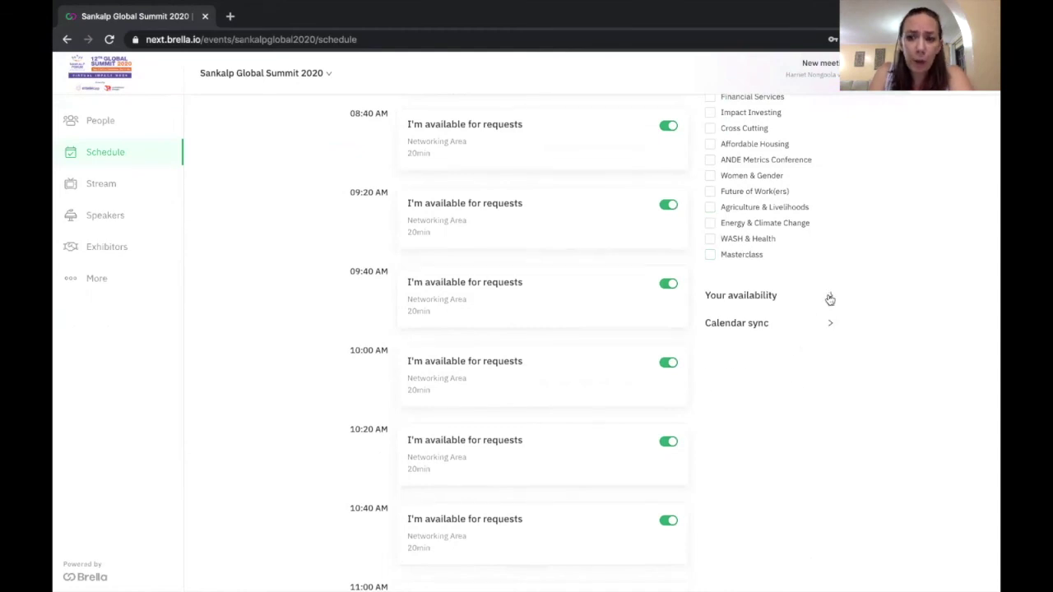
click(830, 299)
click(728, 349)
scroll(728, 352, down, 1)
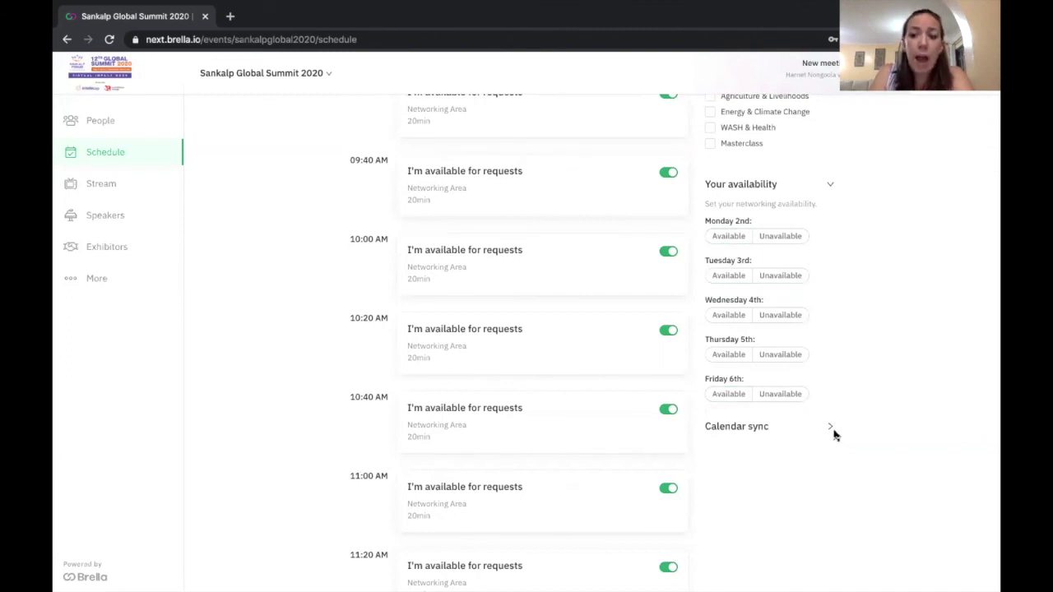
click(826, 433)
scroll(826, 435, down, 1)
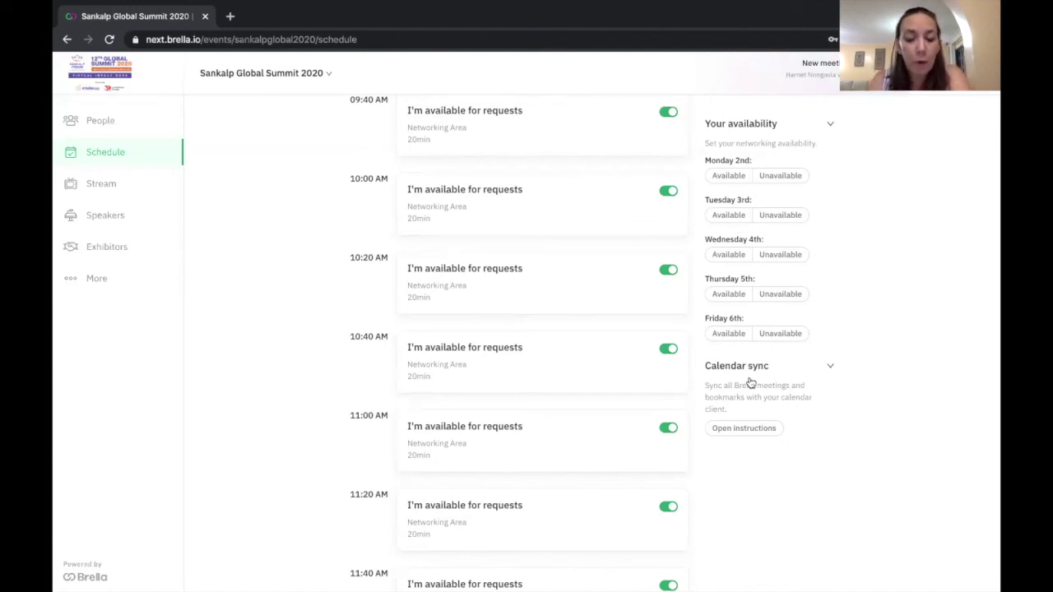
Show only sessions in the schedule and view Tuesday 3rd, Thursday 5th and Friday 6th November.
scroll(750, 383, up, 10)
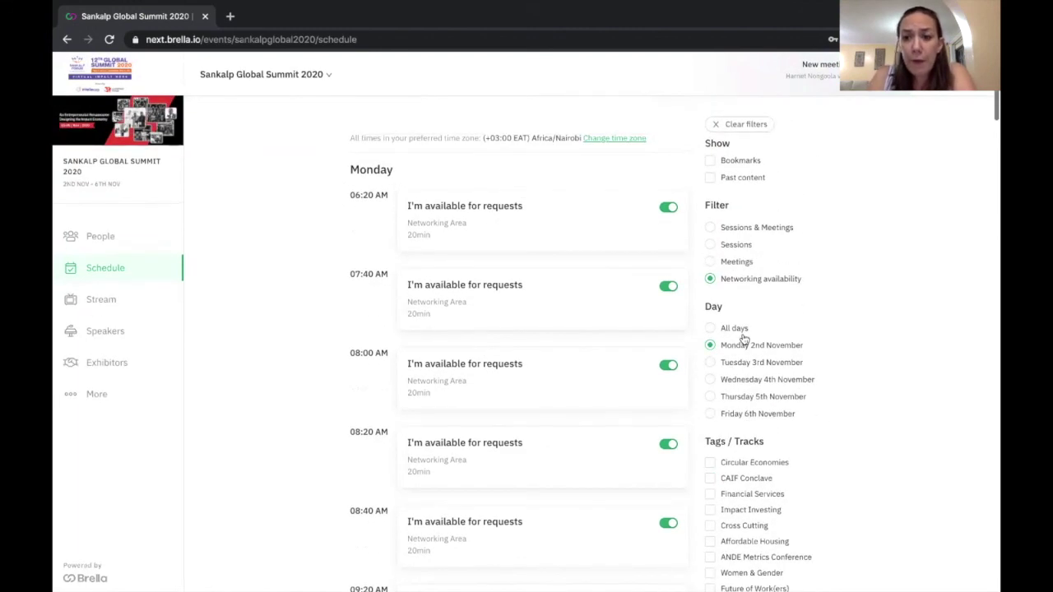
click(708, 245)
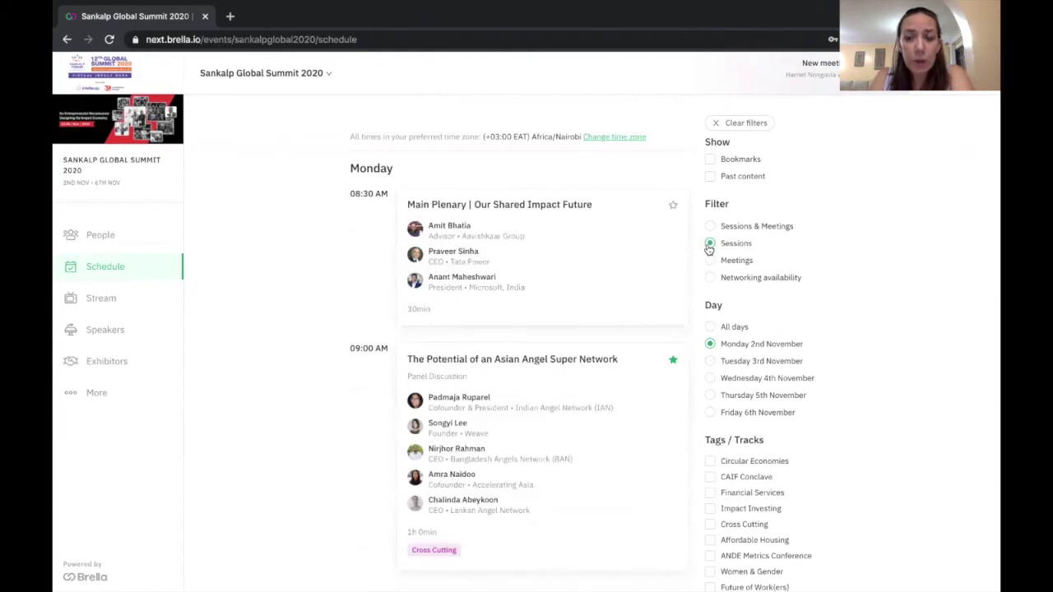
click(710, 362)
click(712, 395)
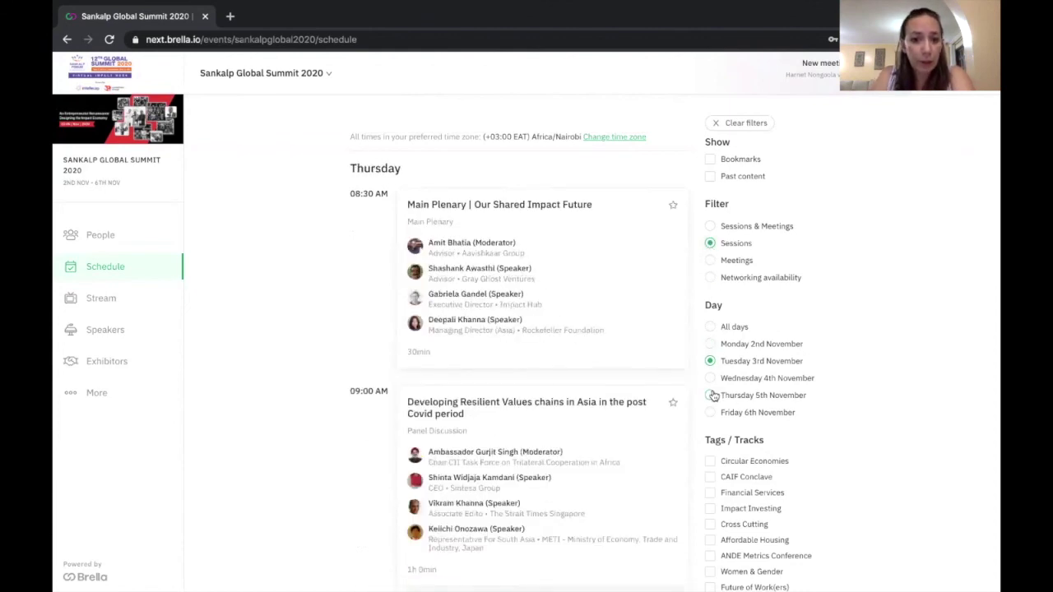
click(710, 414)
Narrow Friday's sessions to the CAIF Conclave track and browse the matching sessions.
scroll(714, 416, down, 3)
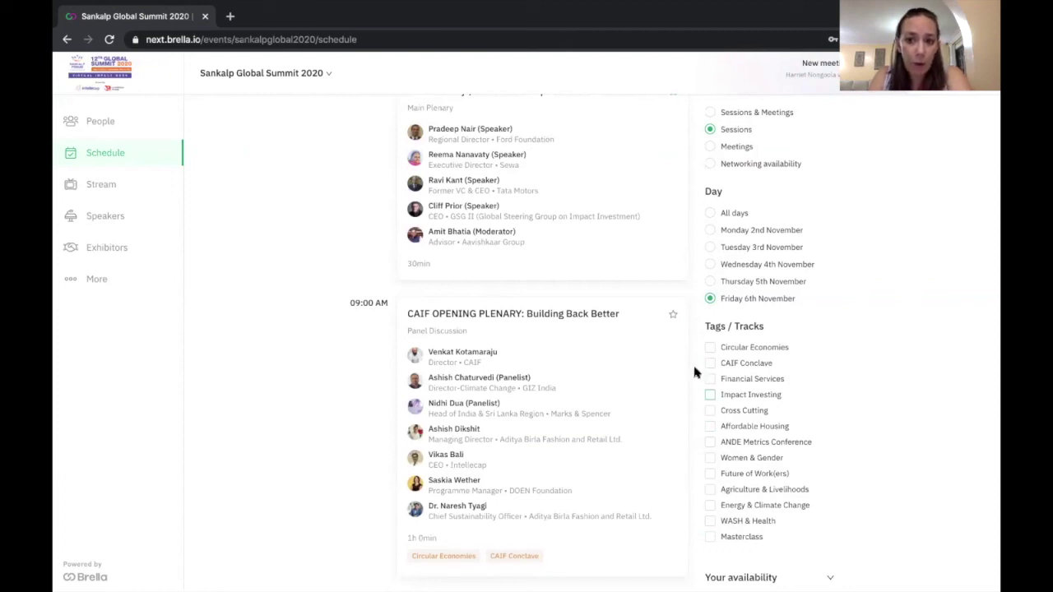
scroll(713, 367, down, 3)
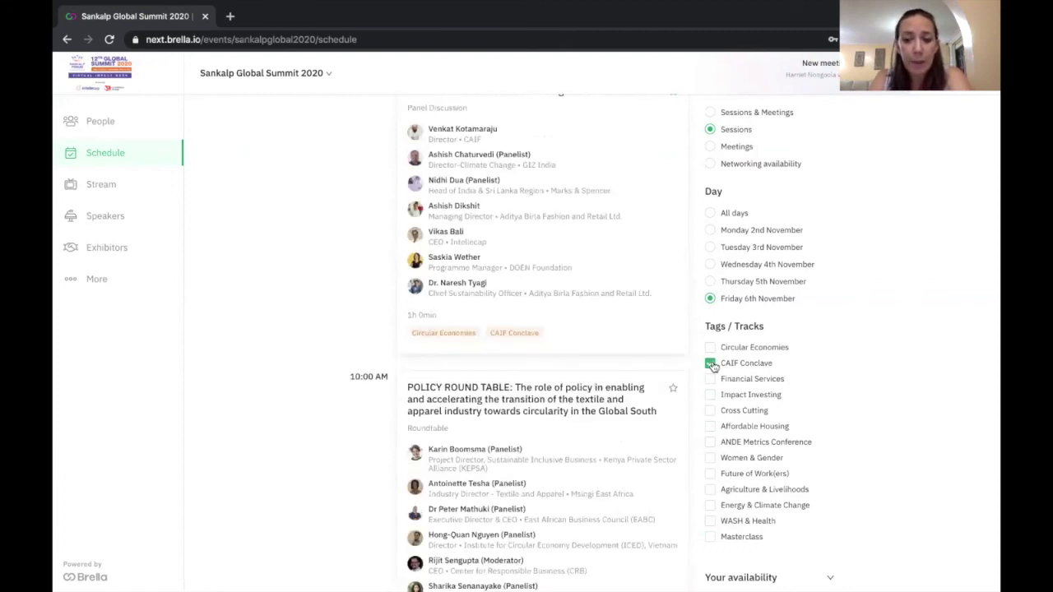
scroll(464, 283, up, 3)
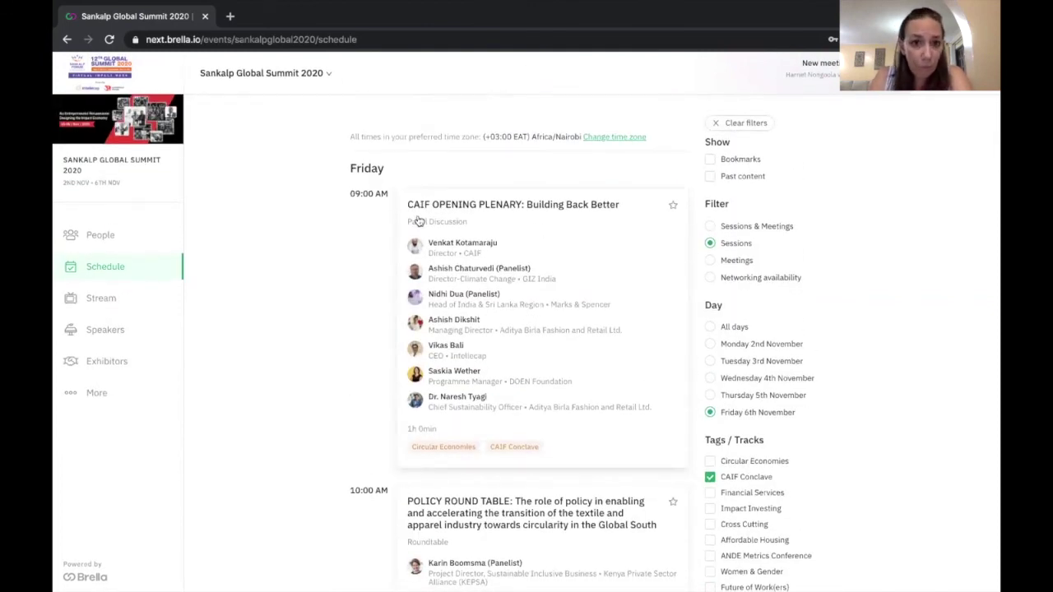
scroll(417, 220, down, 2)
scroll(417, 219, down, 9)
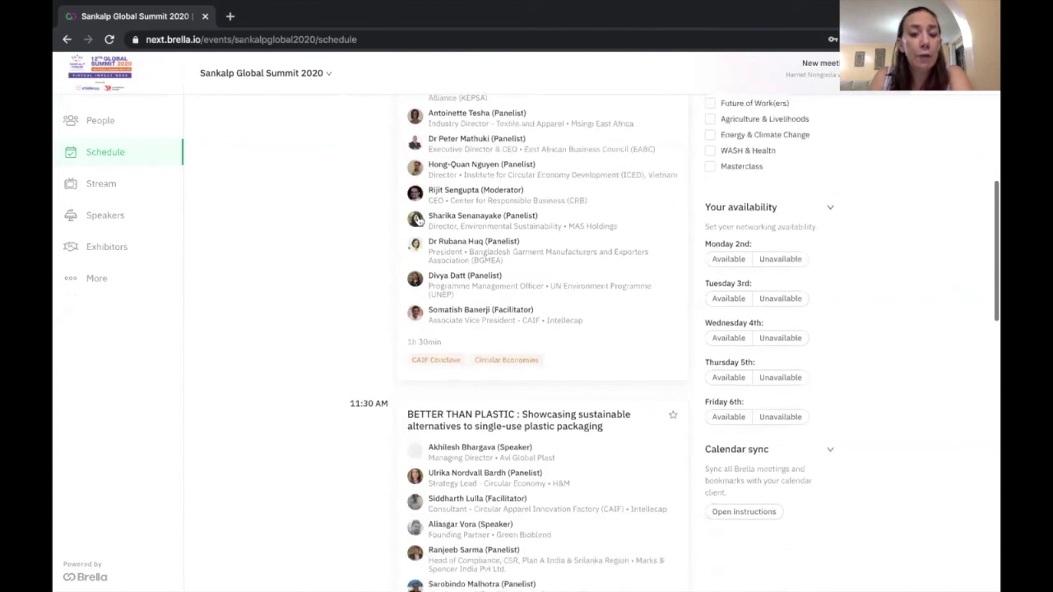
scroll(417, 219, up, 6)
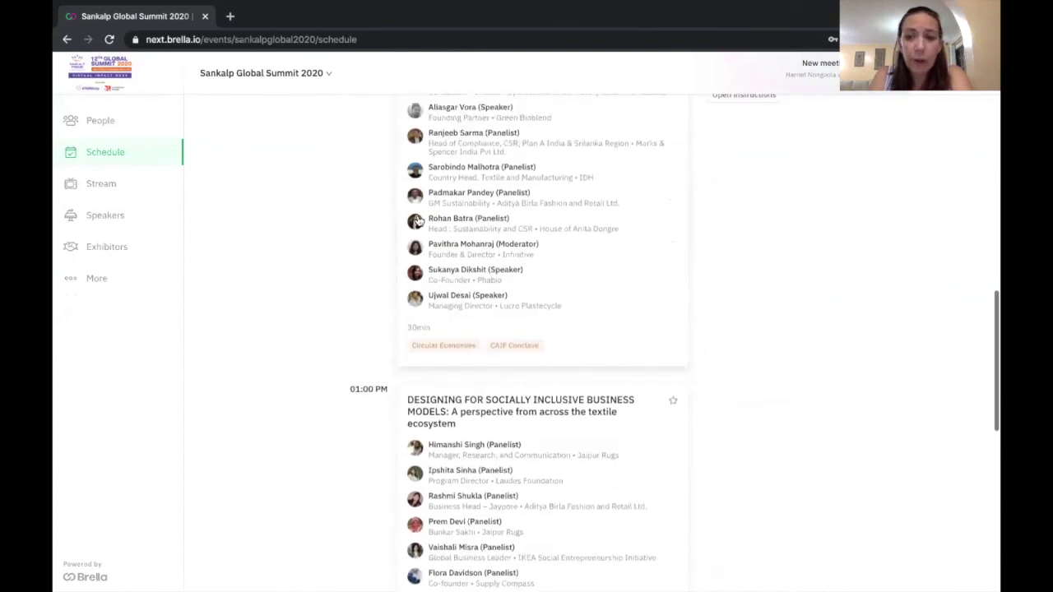
scroll(417, 220, up, 3)
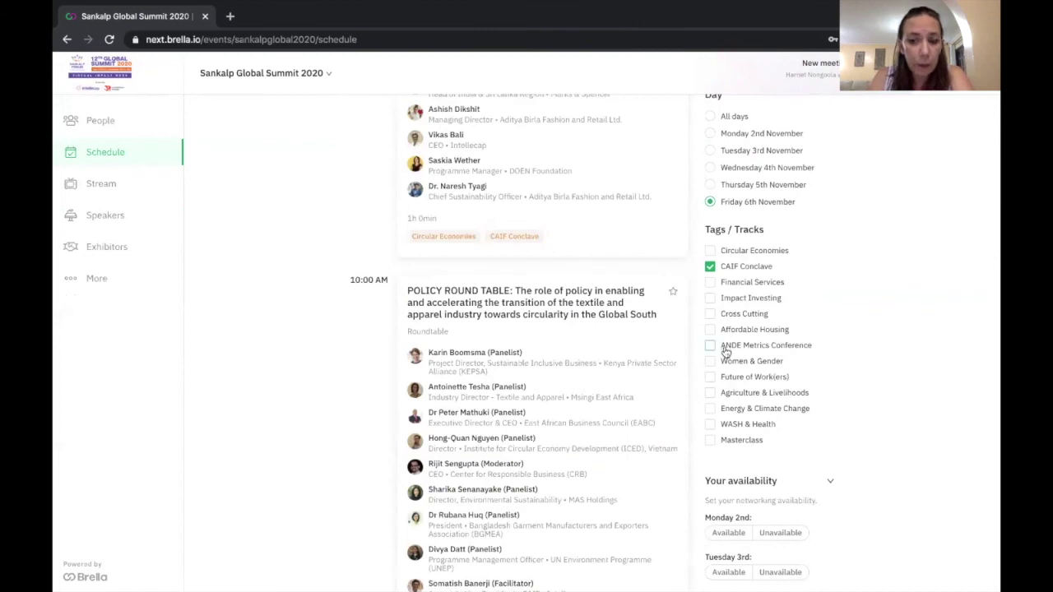
Reset the schedule to all sessions and meetings on all days, and go to the People page.
scroll(725, 352, up, 3)
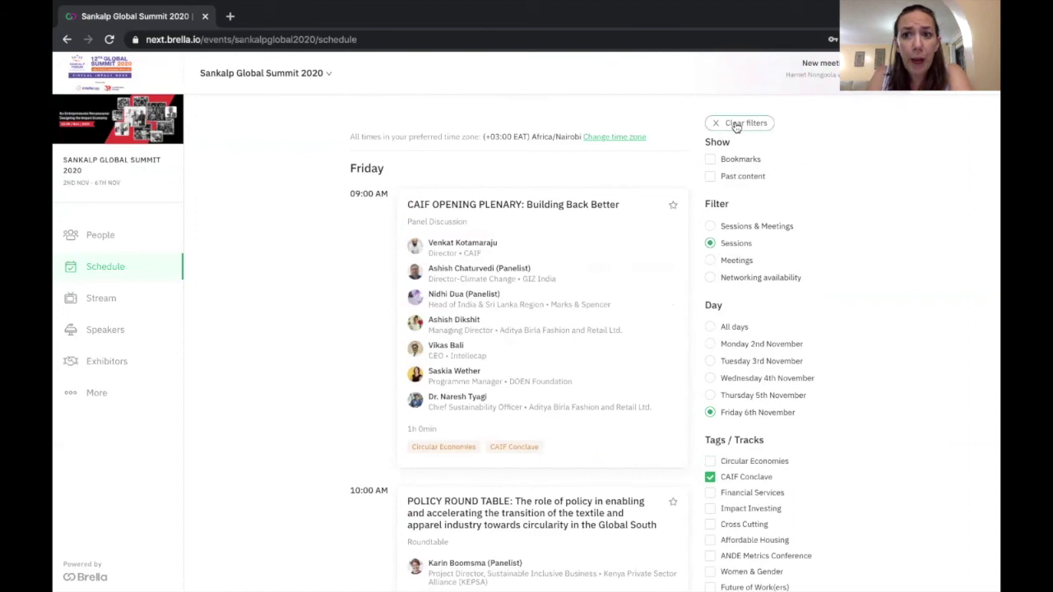
click(94, 263)
click(88, 239)
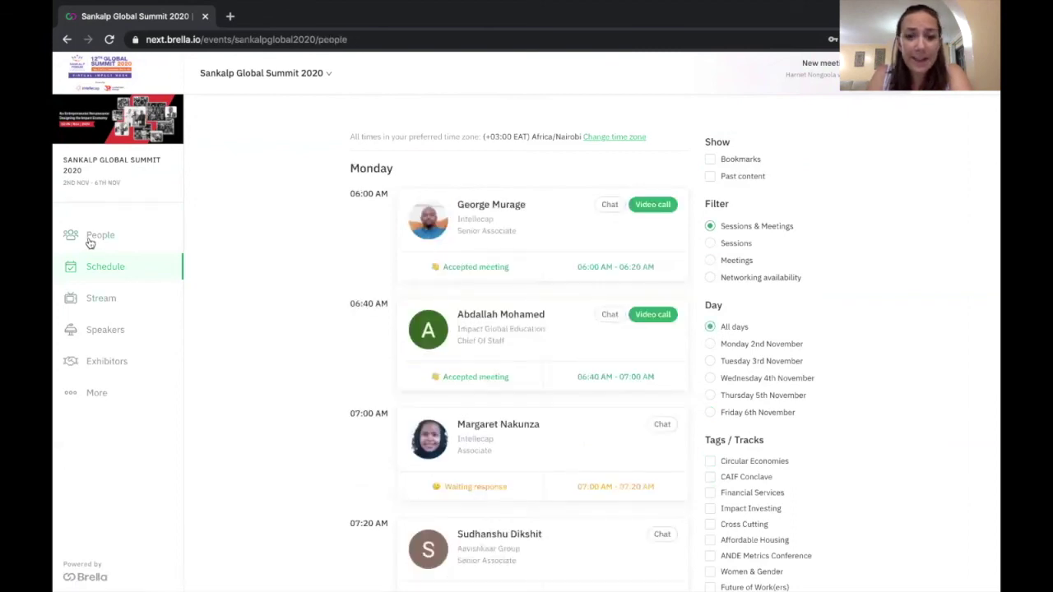